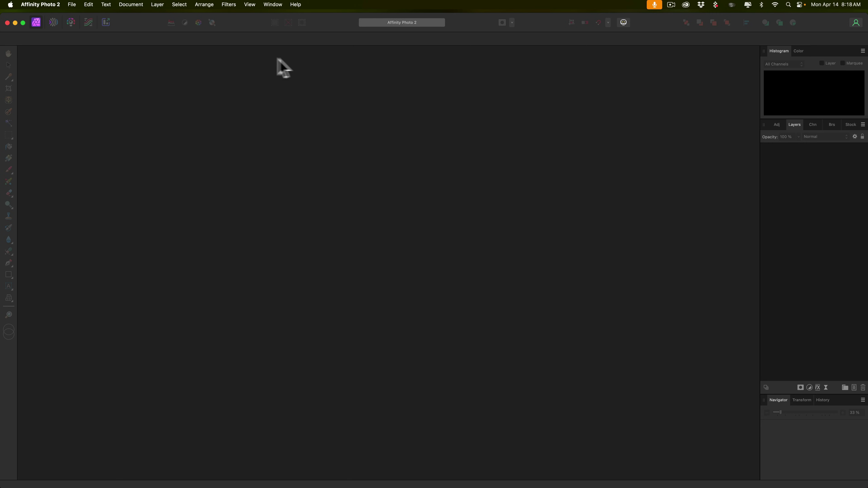
Open _DSC2785.ARW from the Desktop into Affinity Photo 2's Develop persona
click(72, 4)
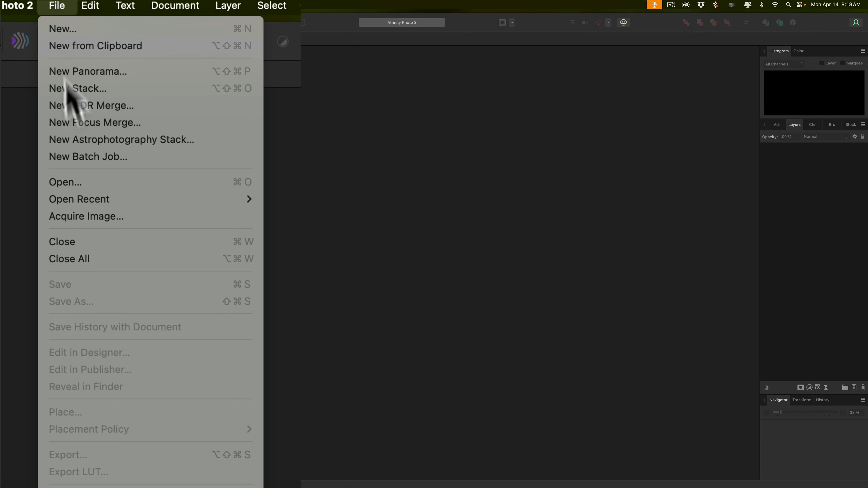
click(74, 181)
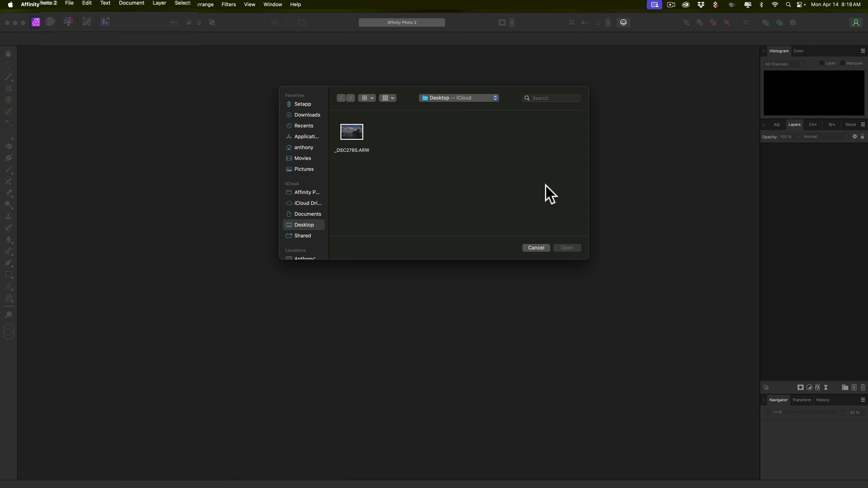
click(352, 135)
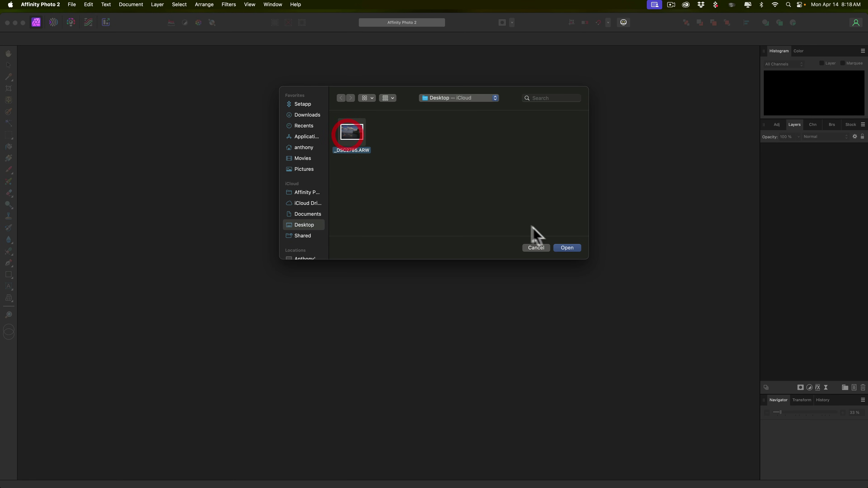
click(566, 247)
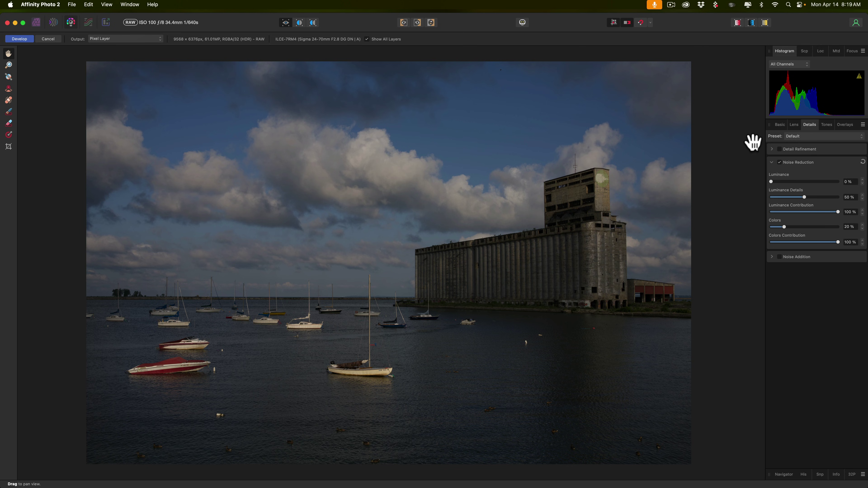
Show the Basic tab's exposure and enhance settings and briefly peek at Shadows & Highlights
click(780, 125)
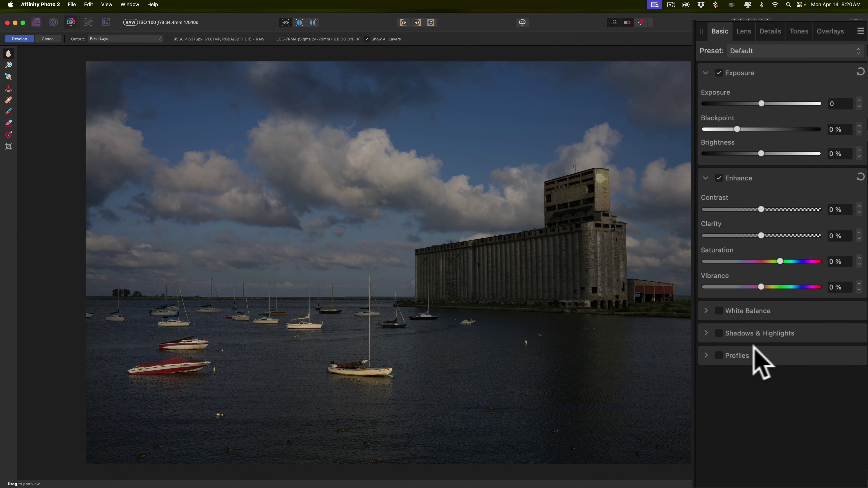
click(706, 333)
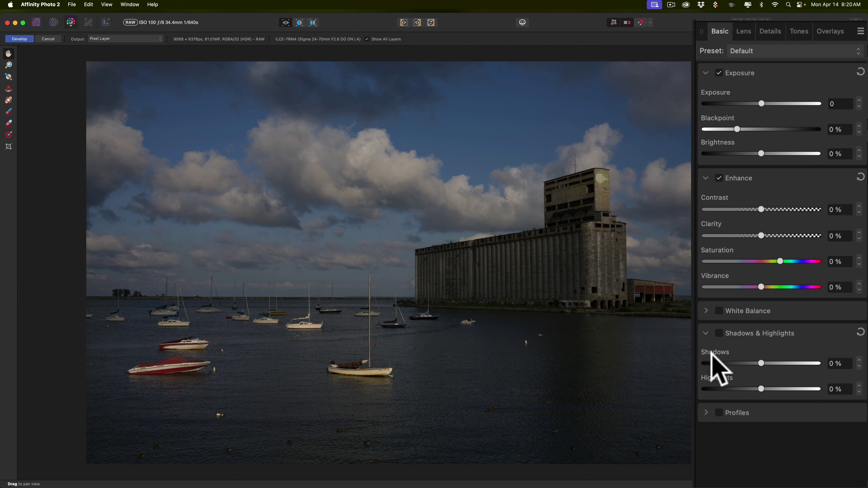
click(705, 332)
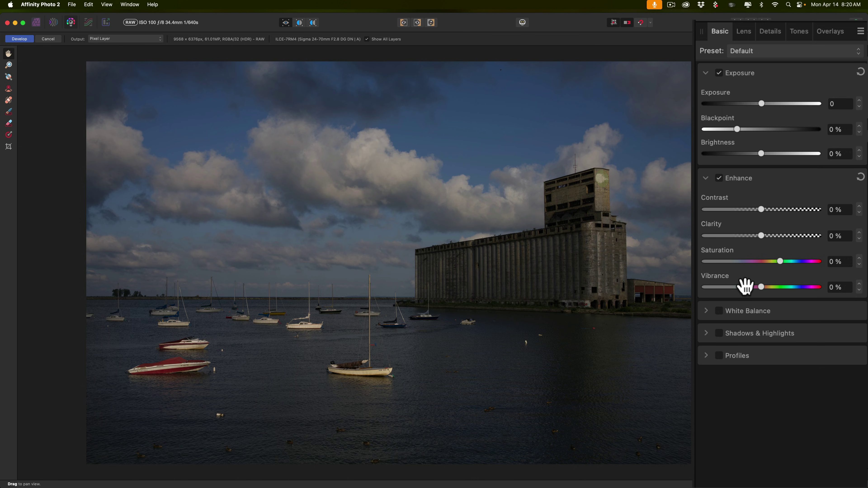
scroll(745, 286, left, 3)
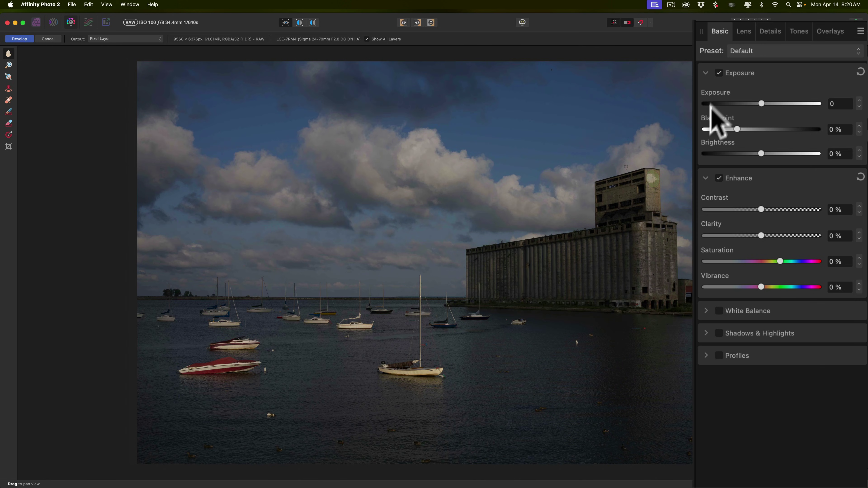
scroll(645, 176, right, 2)
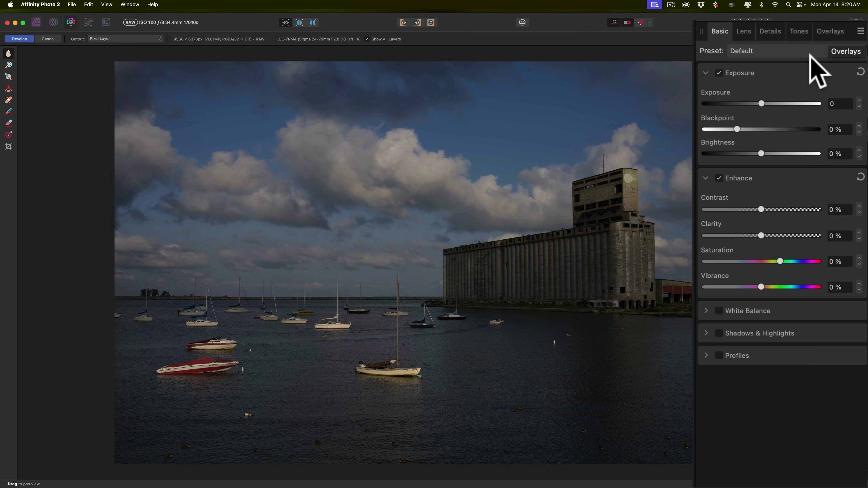
Set exposure 0.875, adjust blackpoint, contrast 9%, clarity 15%, and drag saturation to −100%
drag(760, 103, 771, 104)
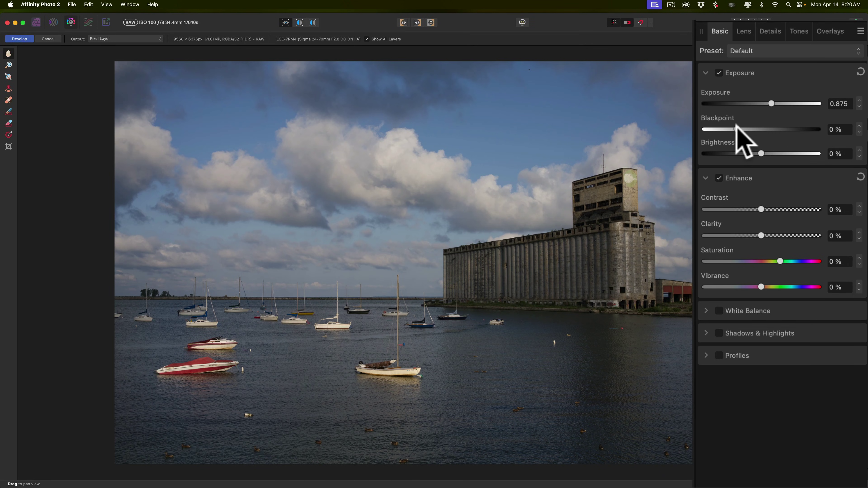
drag(736, 128, 780, 150)
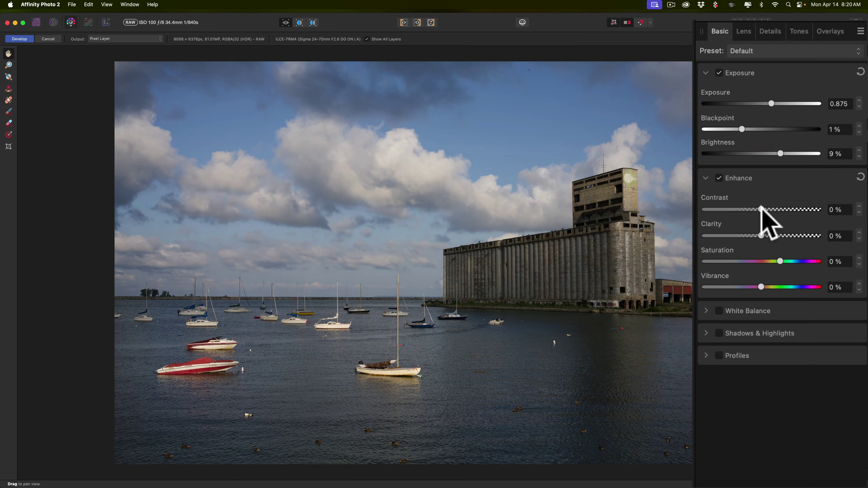
drag(761, 209, 772, 209)
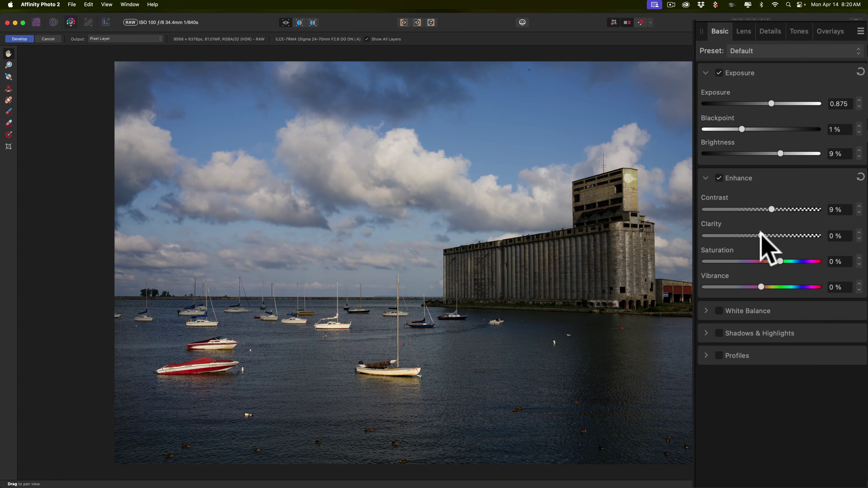
mouse_move(760, 235)
mouse_down()
mouse_move(779, 234)
mouse_move(768, 230)
mouse_up()
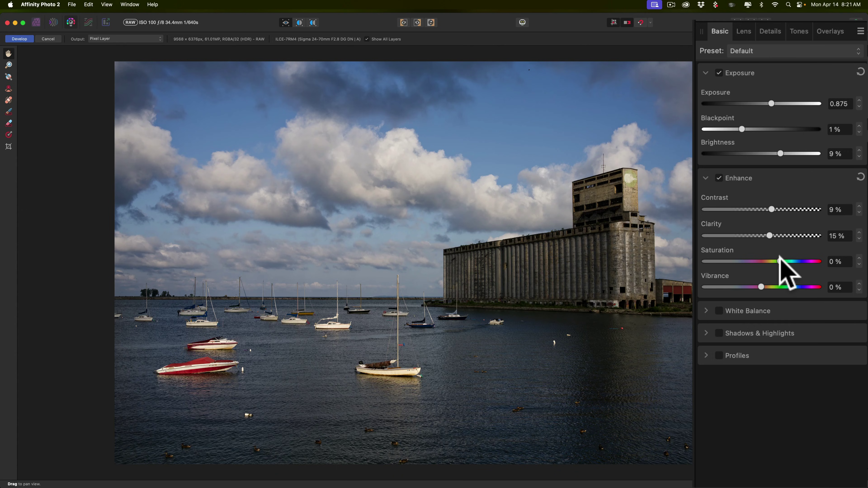
drag(779, 256, 704, 260)
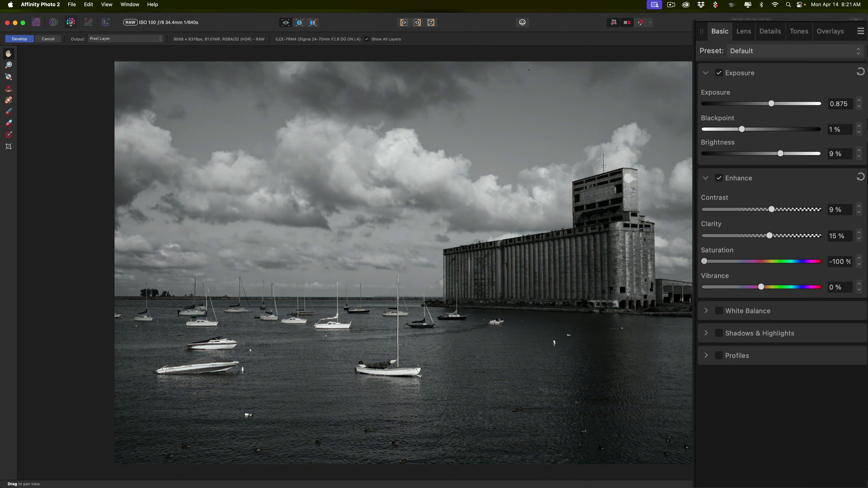
Reset Saturation to restore colour, then set saturation 3% and vibrance 7%
double_click(705, 260)
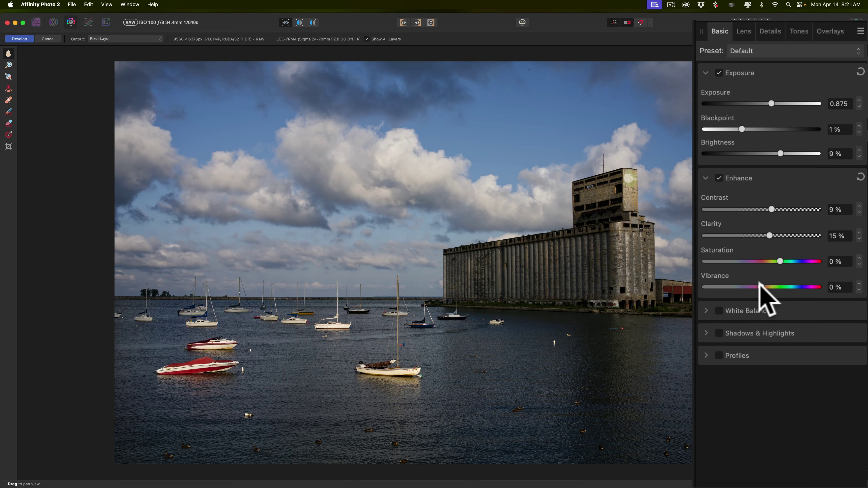
drag(758, 282, 782, 261)
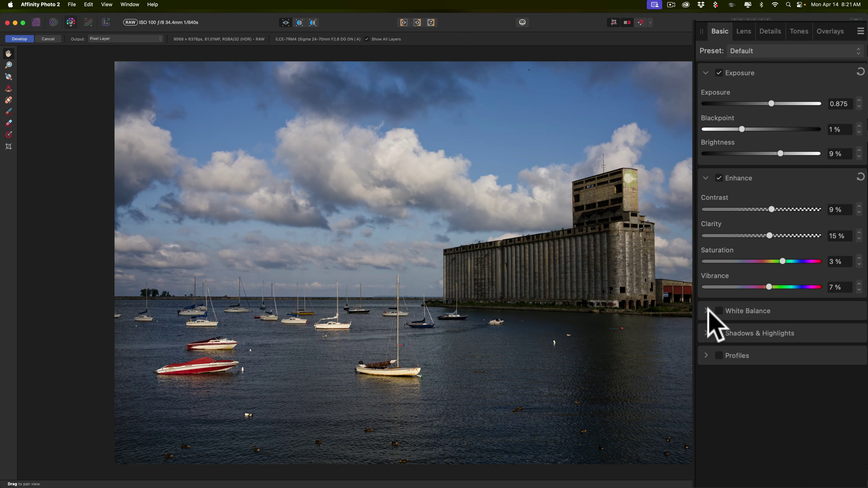
Enable Shadows & Highlights with shadows at 53% and highlights at −60%
click(705, 333)
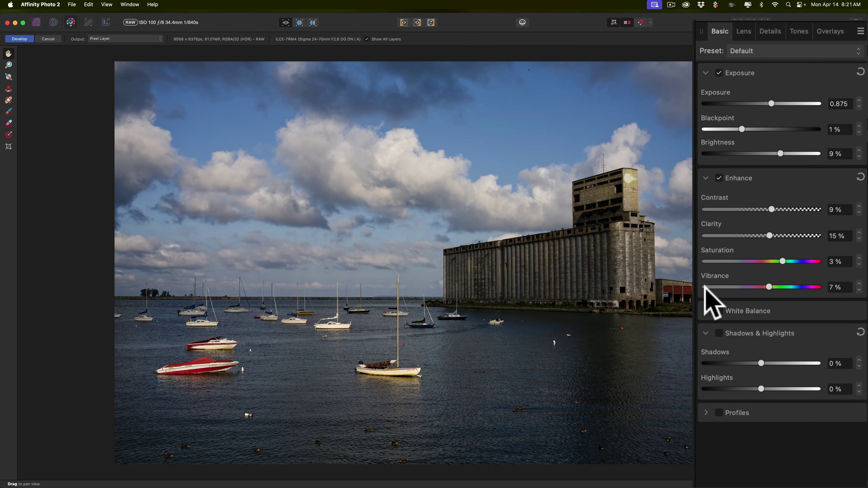
drag(761, 360, 817, 360)
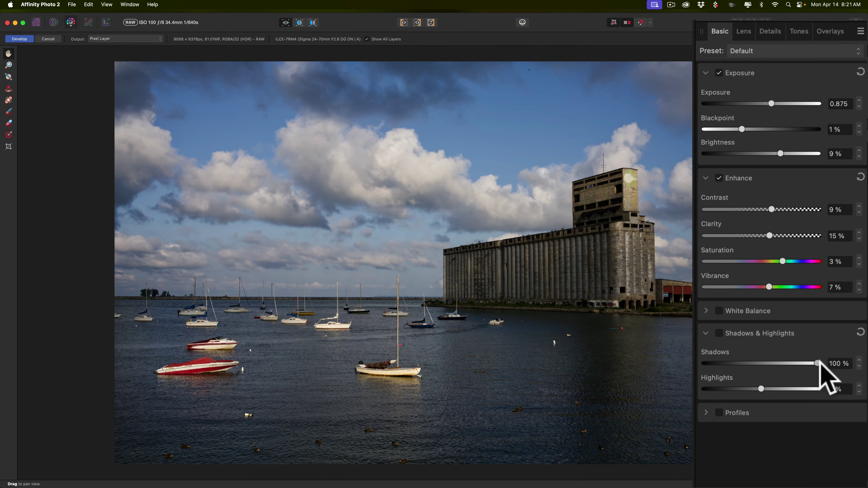
drag(821, 359, 797, 360)
click(719, 334)
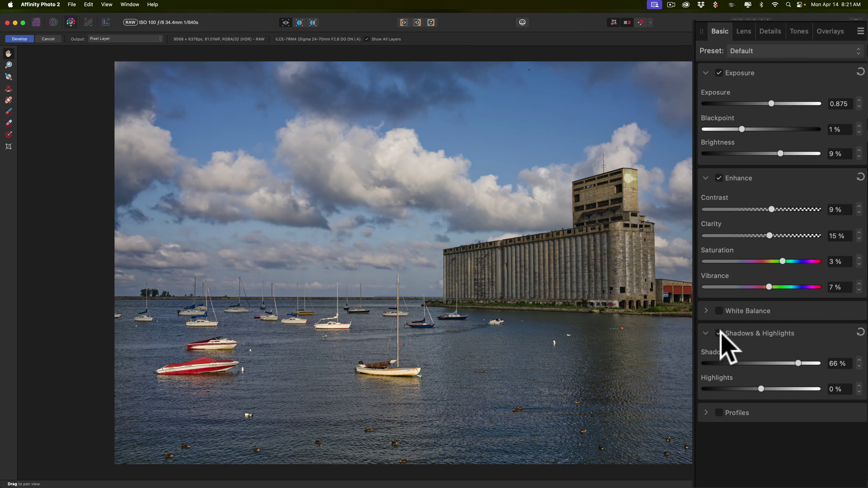
drag(794, 361, 783, 359)
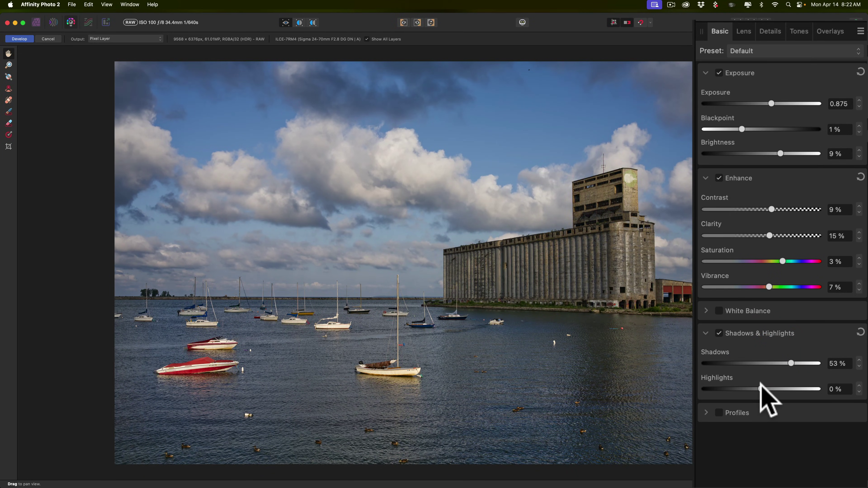
drag(760, 387, 727, 383)
click(754, 333)
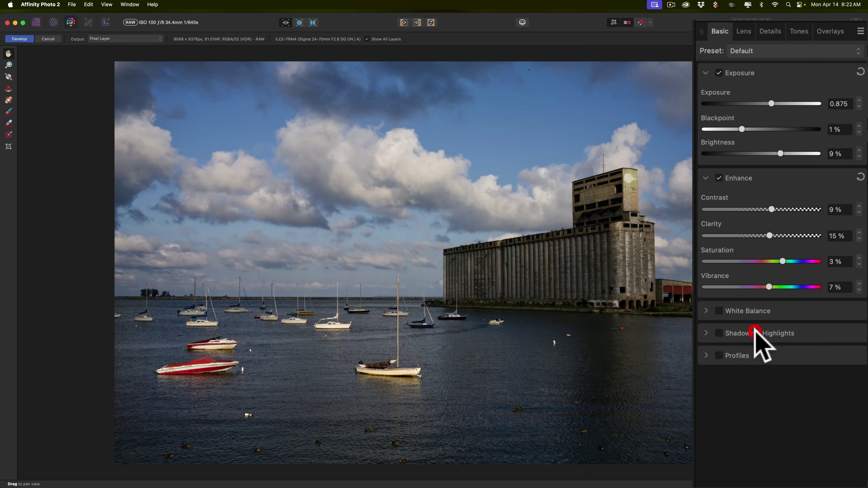
click(719, 331)
click(719, 332)
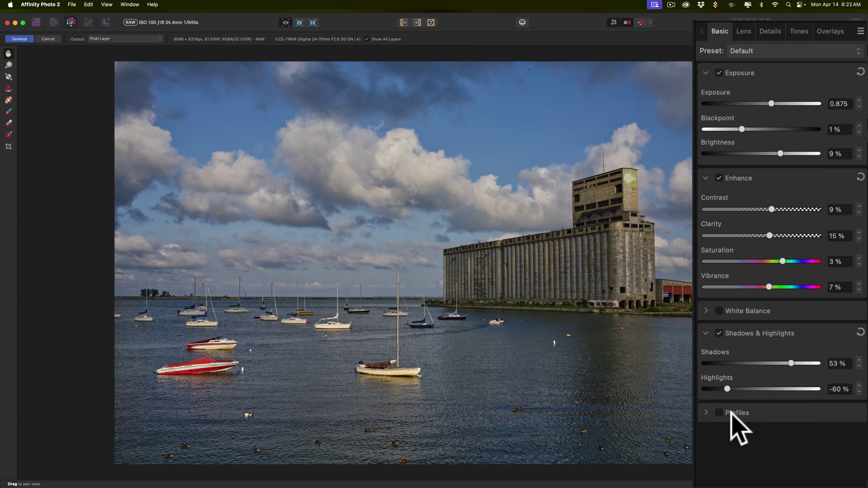
Confirm the output profile stays sRGB IEC61966-2.1 and collapse both sections
click(706, 412)
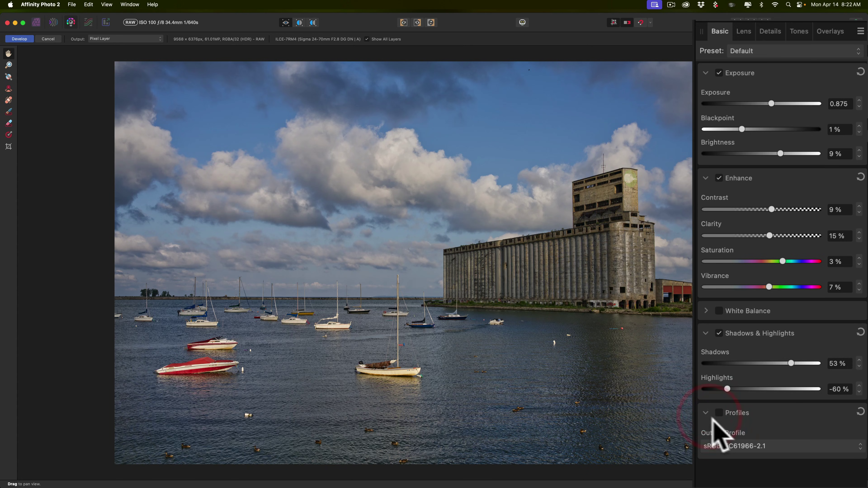
click(754, 445)
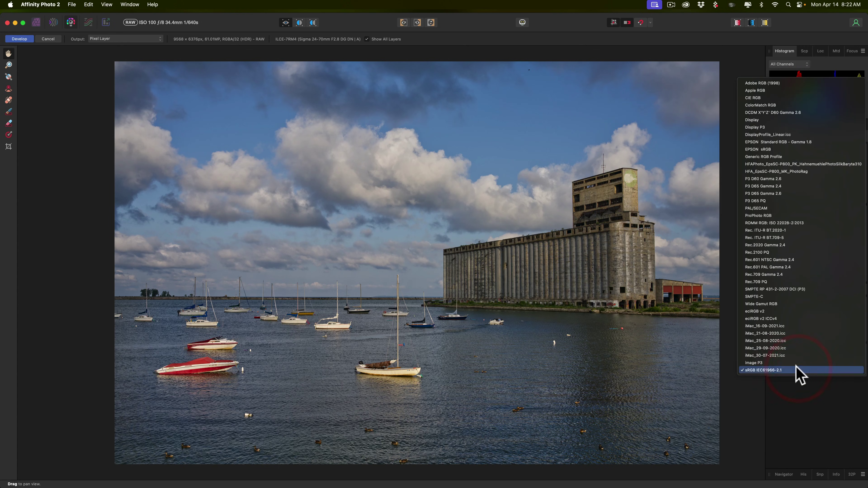
click(809, 394)
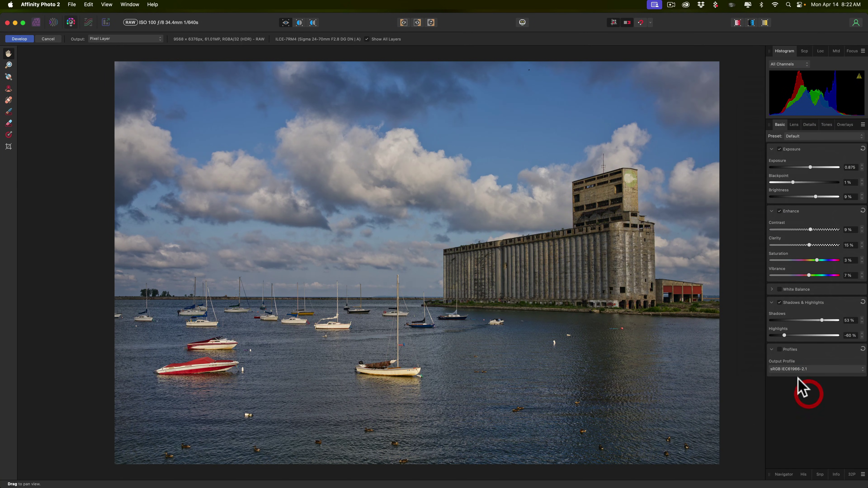
click(772, 349)
click(771, 303)
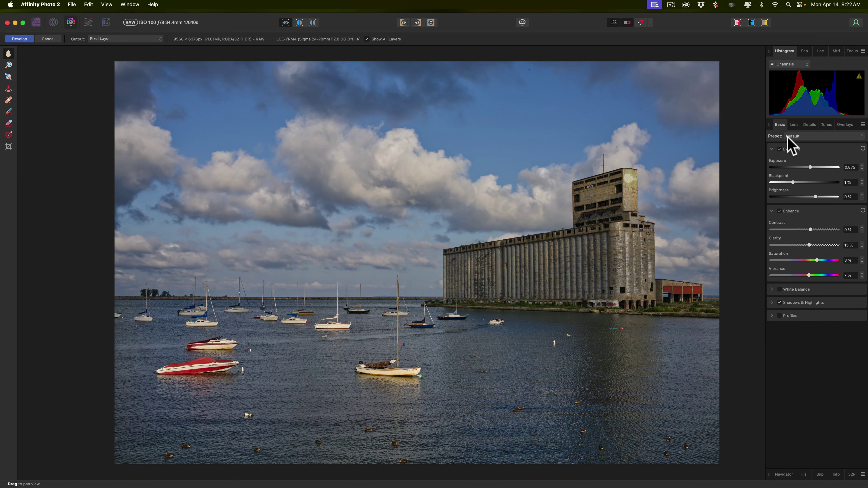
Enable lens correction on the Lens tab
click(793, 125)
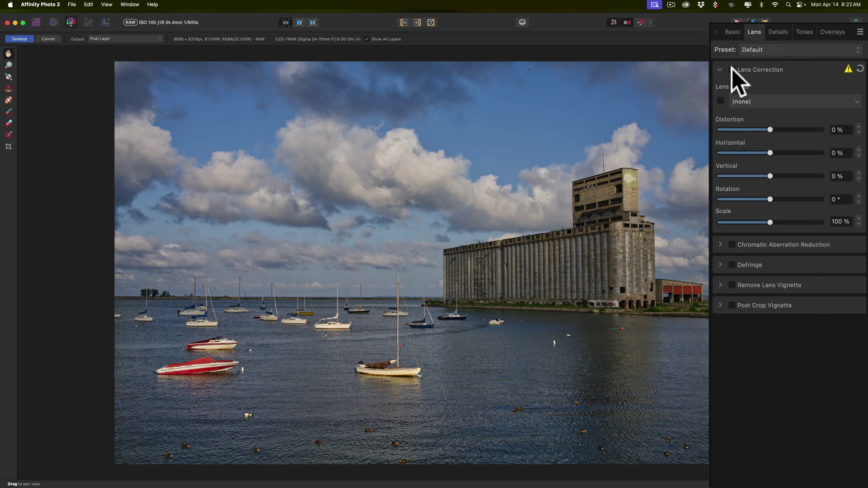
click(732, 69)
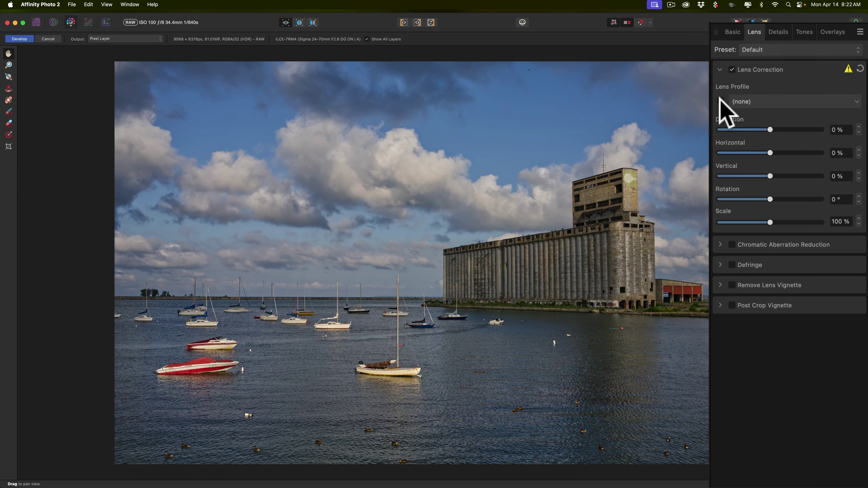
click(720, 100)
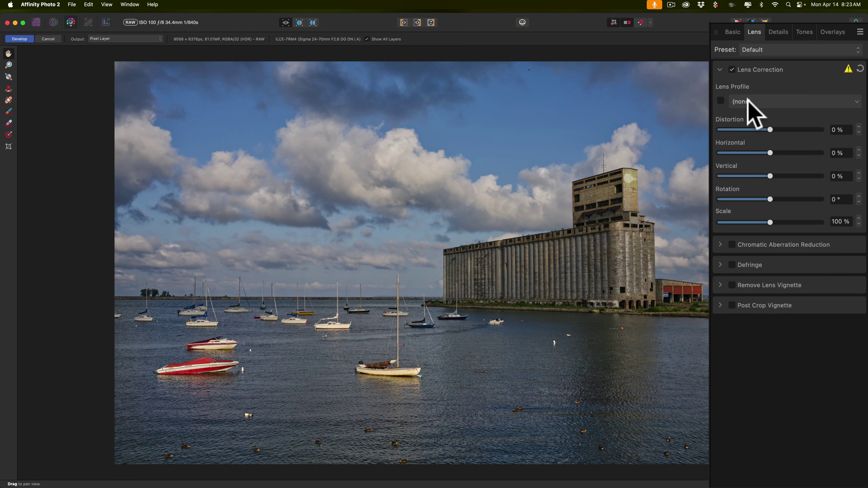
Choose the Sigma 24-70mm F2.8 DG DN | Art 019 lens profile
click(760, 103)
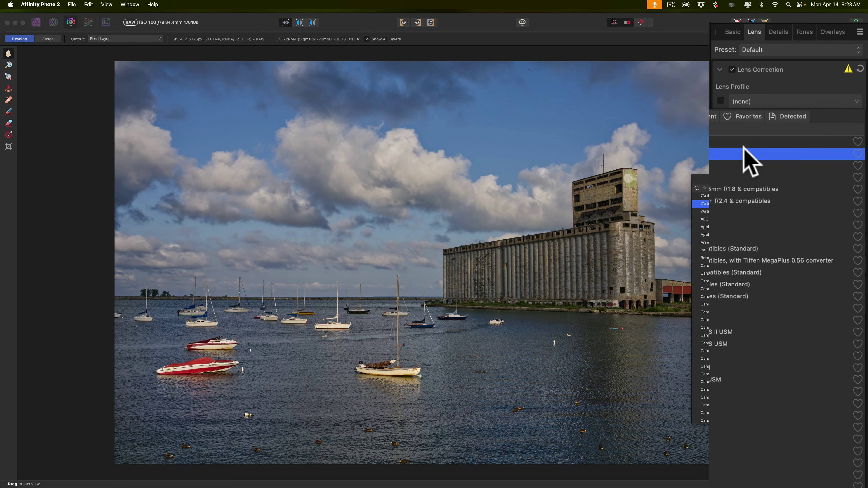
scroll(779, 206, down, 15)
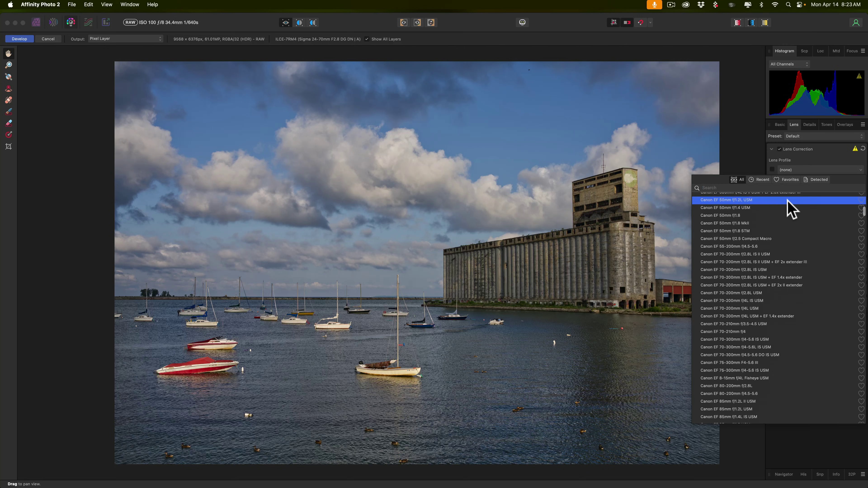
scroll(788, 201, down, 20)
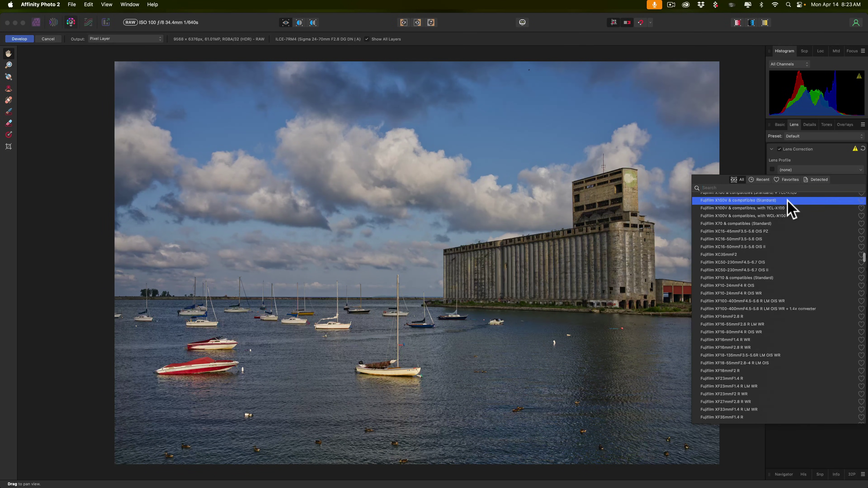
scroll(788, 209, down, 20)
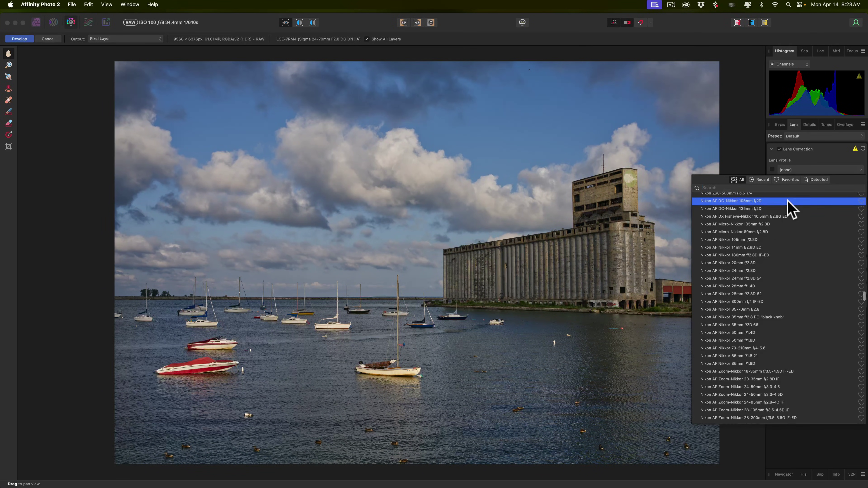
scroll(788, 209, down, 20)
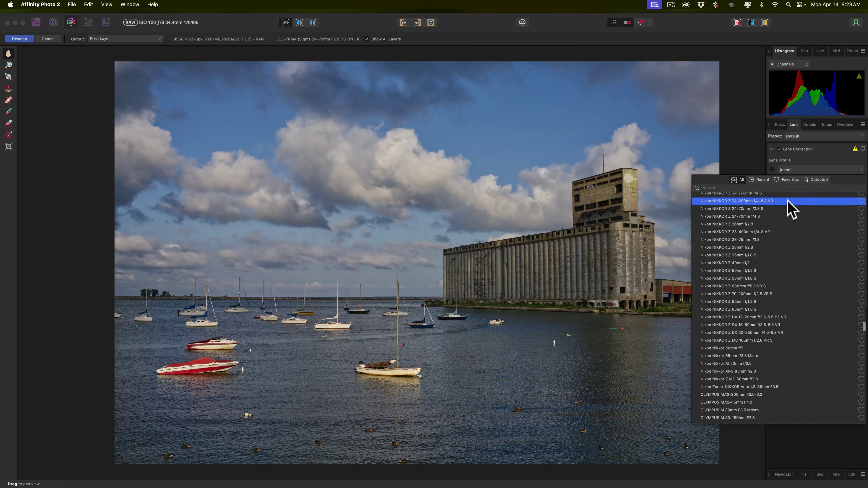
scroll(789, 210, down, 20)
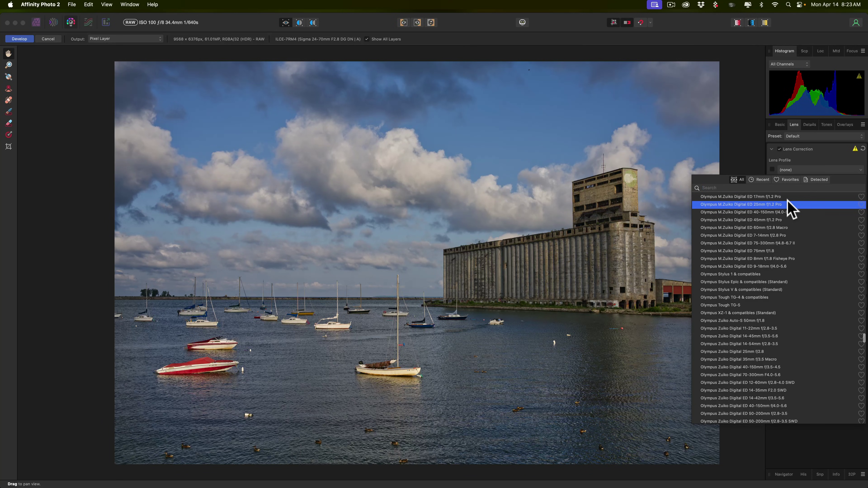
scroll(789, 209, down, 20)
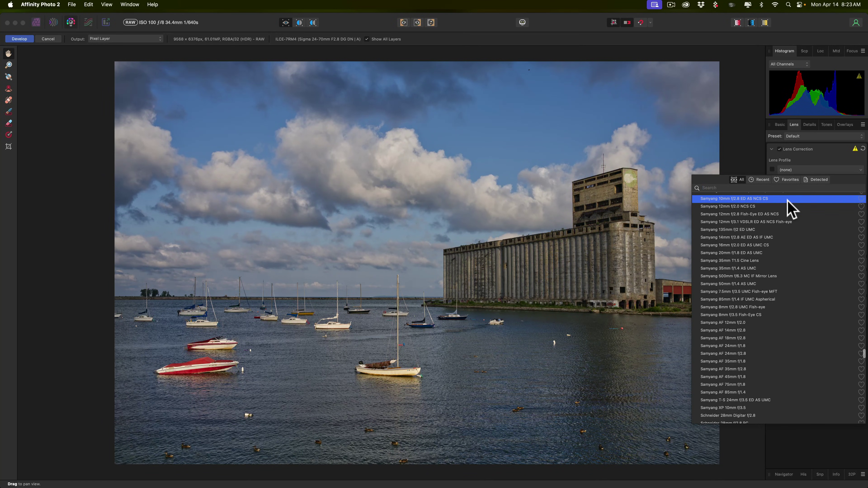
scroll(789, 209, down, 15)
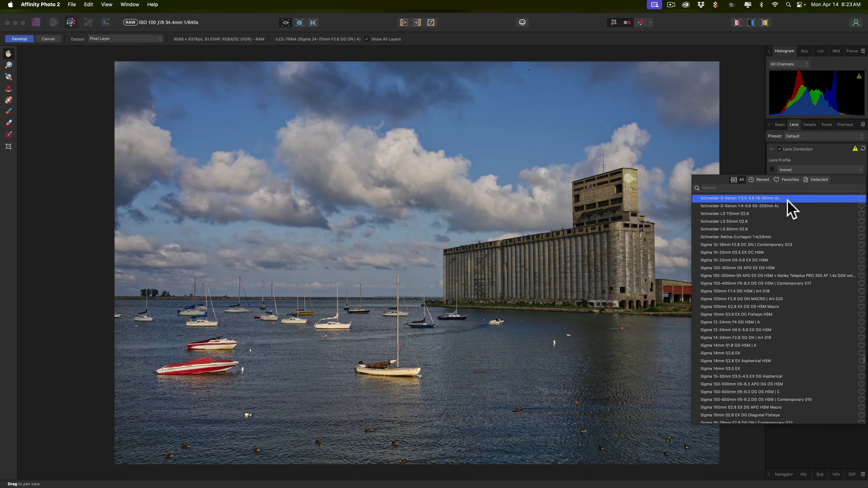
scroll(783, 270, down, 10)
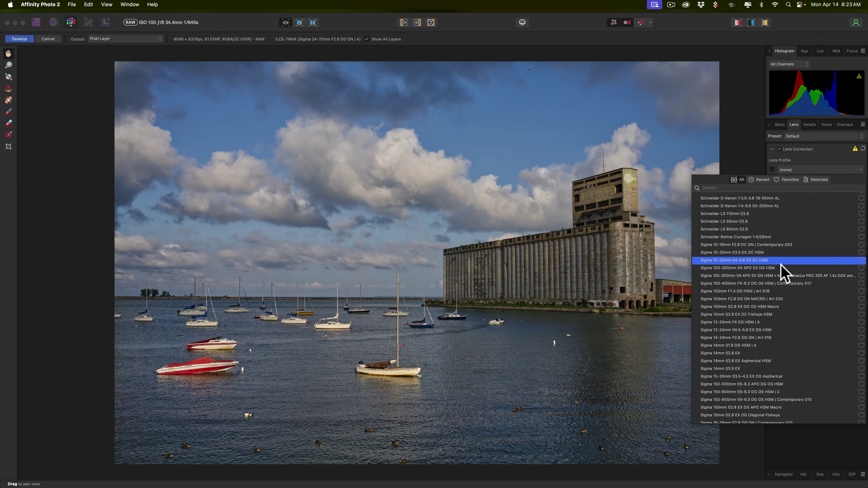
scroll(782, 270, down, 10)
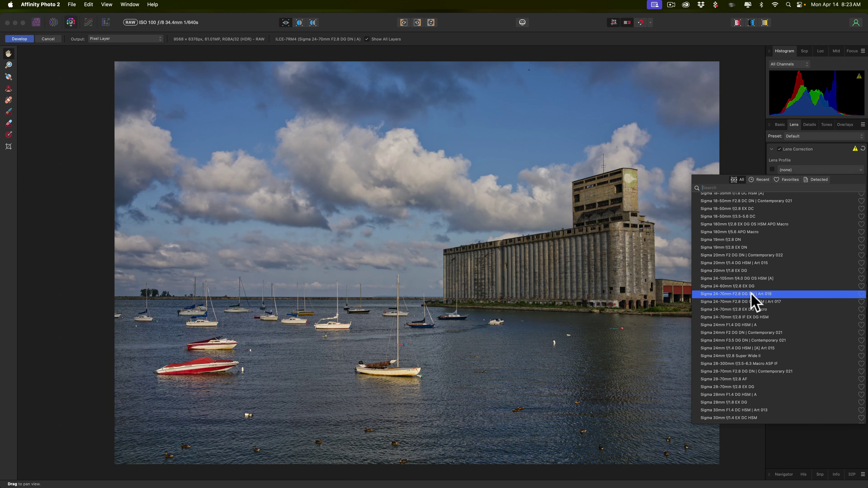
click(752, 159)
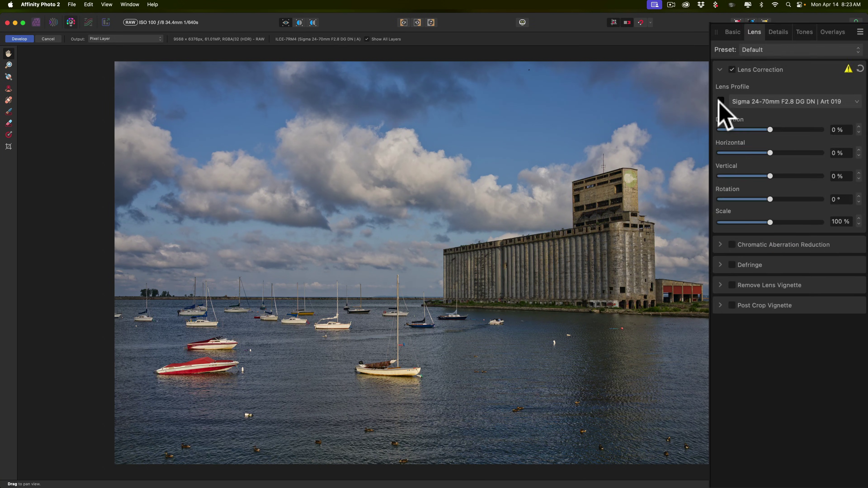
Compare the photo with and without the lens profile correction, leaving it on
click(720, 101)
click(720, 102)
click(720, 101)
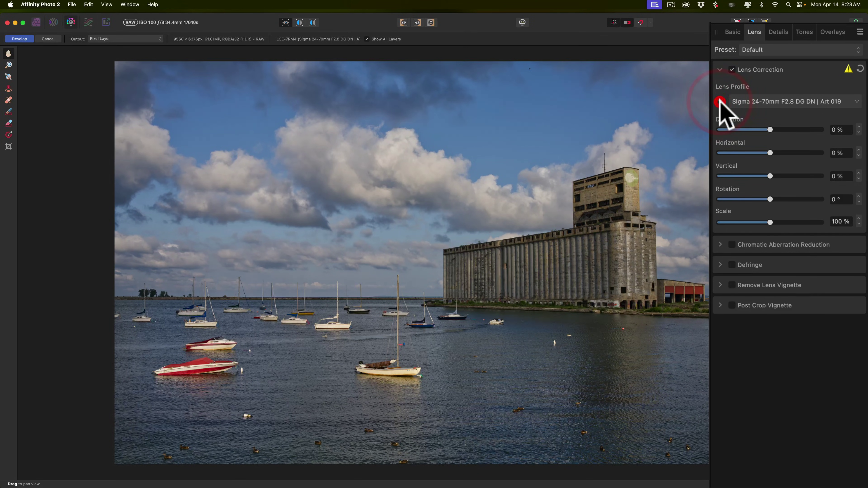
click(720, 101)
click(720, 101)
click(720, 101)
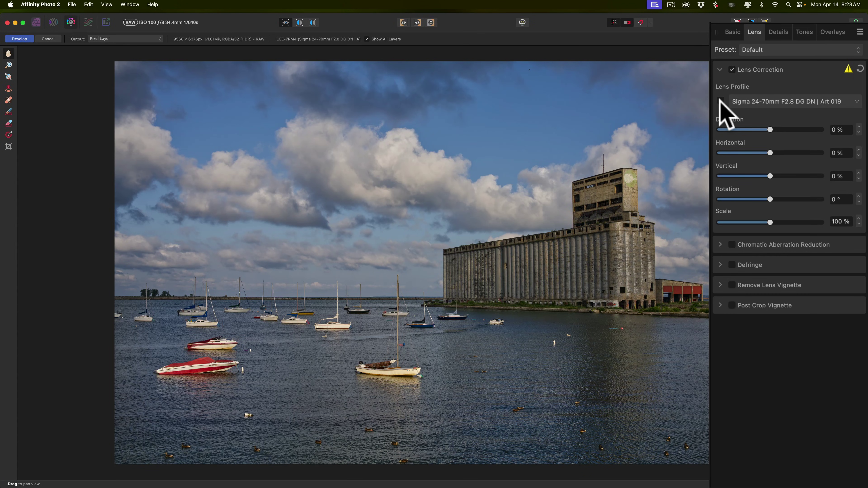
click(720, 101)
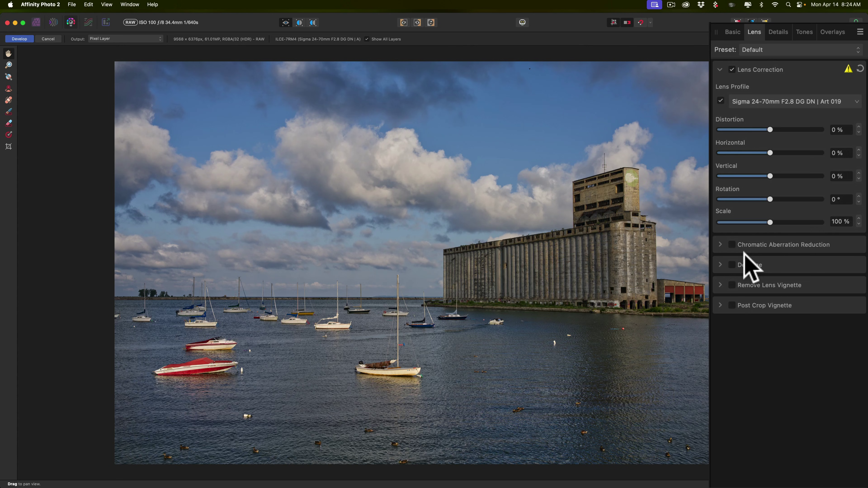
Turn on Remove Lens Vignette, comparing with it off, and leave it enabled
click(731, 285)
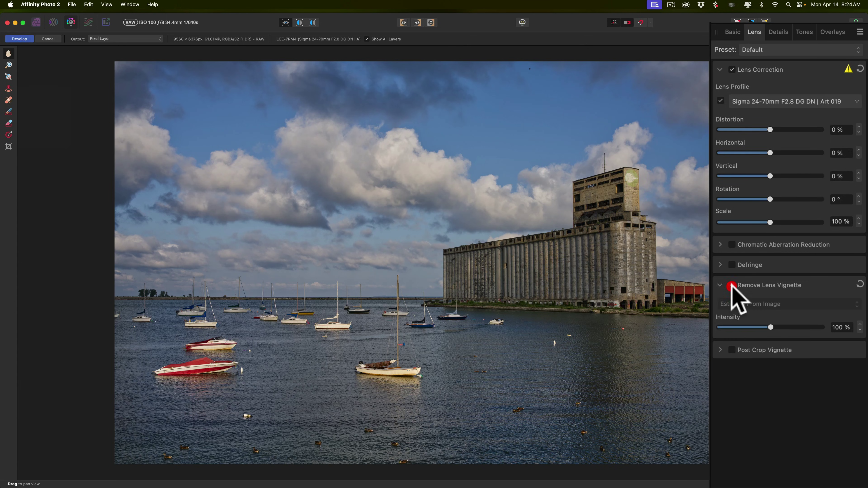
click(731, 285)
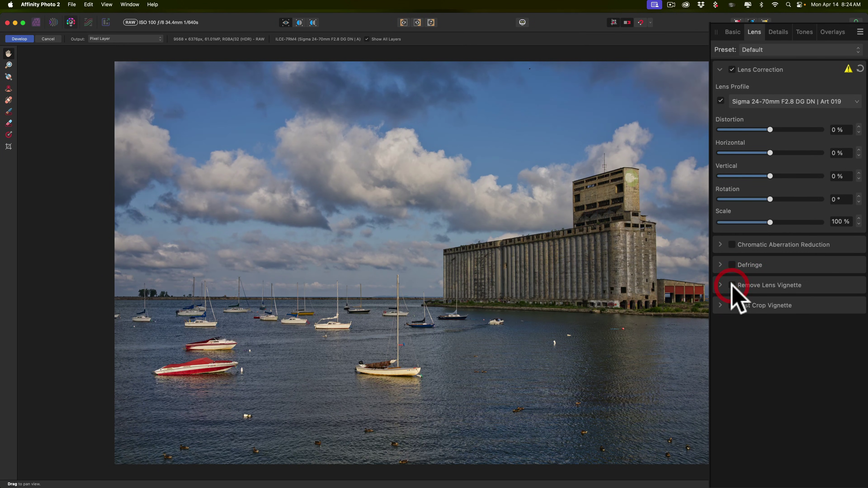
click(732, 285)
click(732, 285)
click(731, 285)
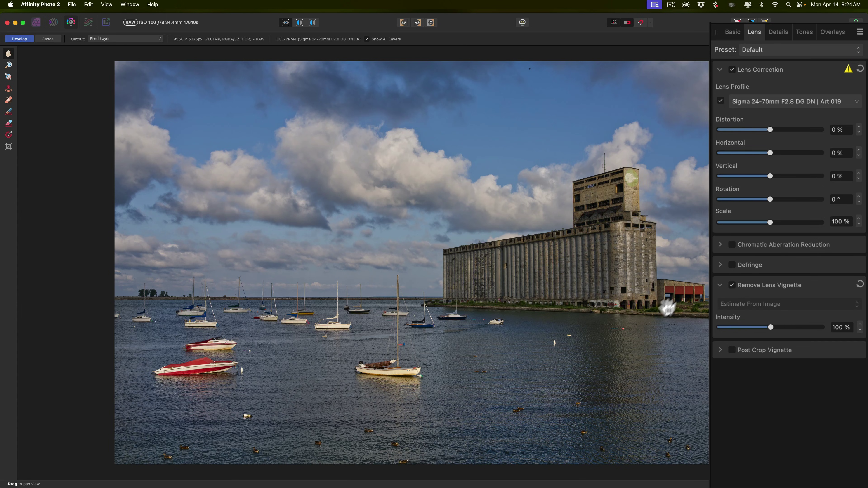
Lower Clarity on the Basic tab from 15% to 7%
click(732, 33)
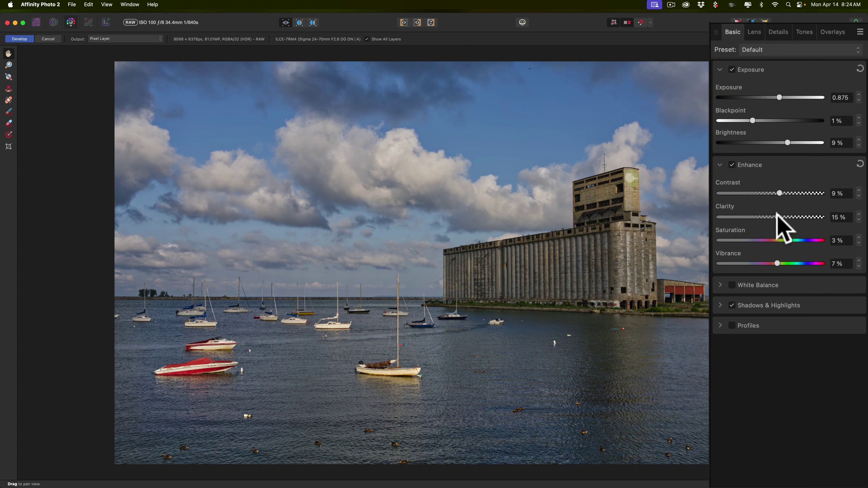
drag(776, 213, 772, 211)
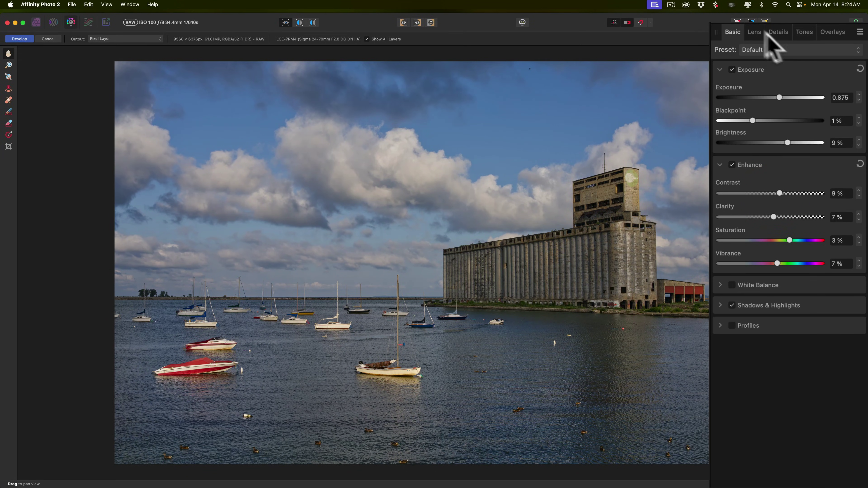
click(755, 32)
Set luminance noise reduction to 1% and enable Detail Refinement
click(777, 32)
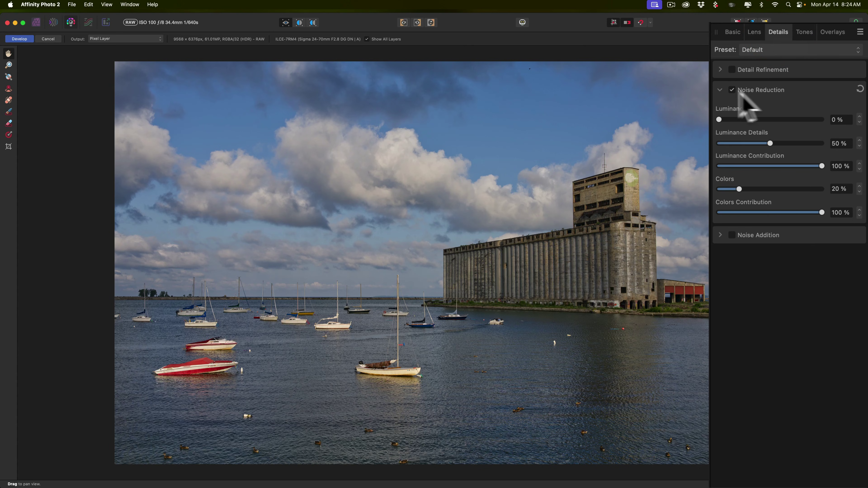
mouse_move(716, 115)
mouse_down()
mouse_move(759, 115)
mouse_move(717, 119)
mouse_up()
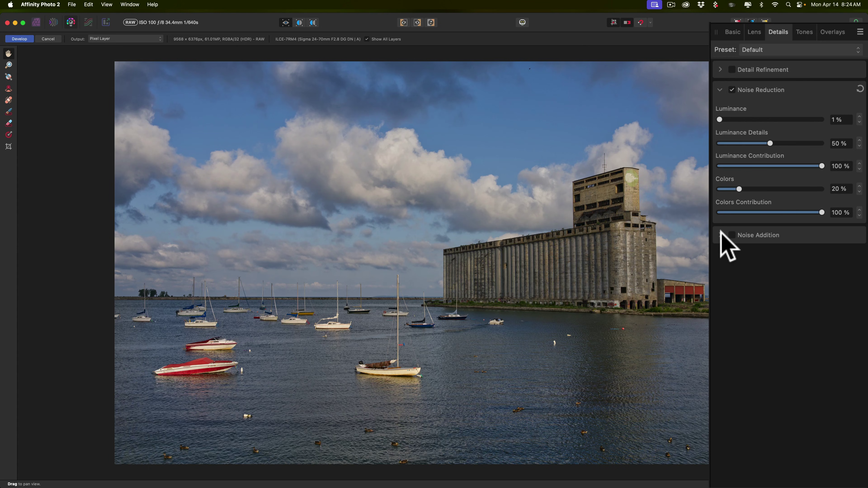
click(721, 69)
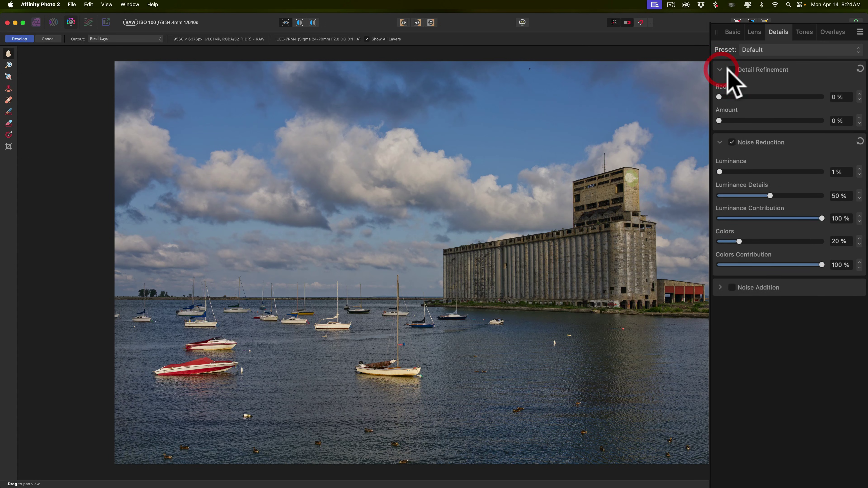
click(732, 69)
Set Detail Refinement radius to 22% and amount to 10%
drag(719, 97, 765, 97)
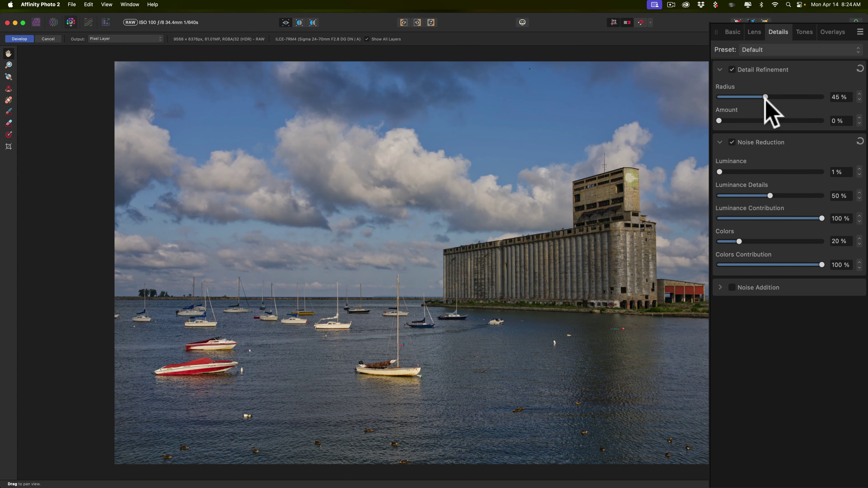
mouse_move(719, 120)
mouse_down()
mouse_move(829, 120)
mouse_move(728, 120)
mouse_up()
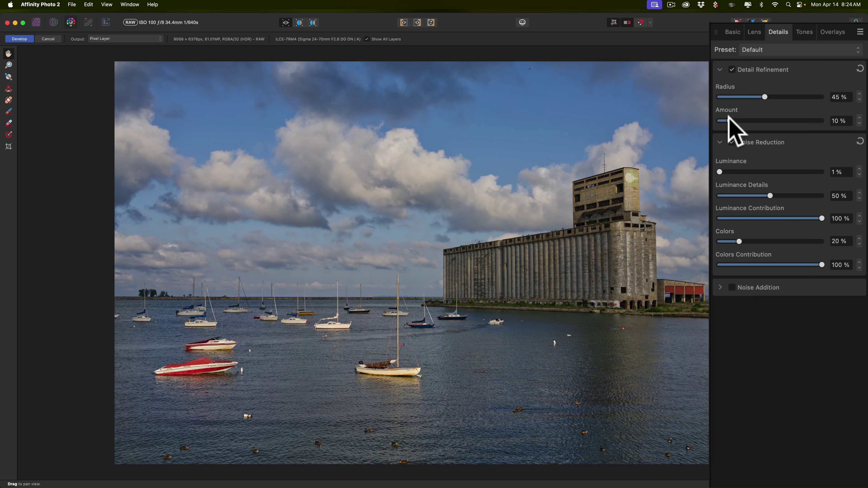
drag(765, 97, 746, 97)
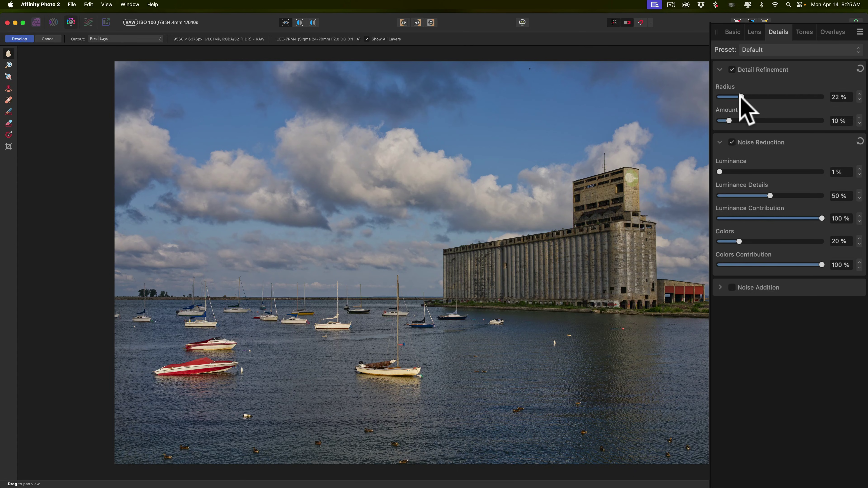
drag(741, 97, 730, 95)
click(727, 120)
click(720, 69)
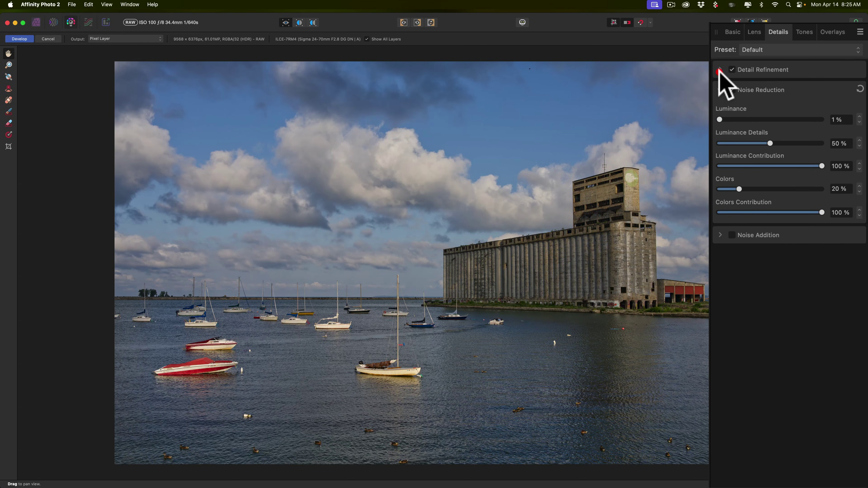
click(802, 31)
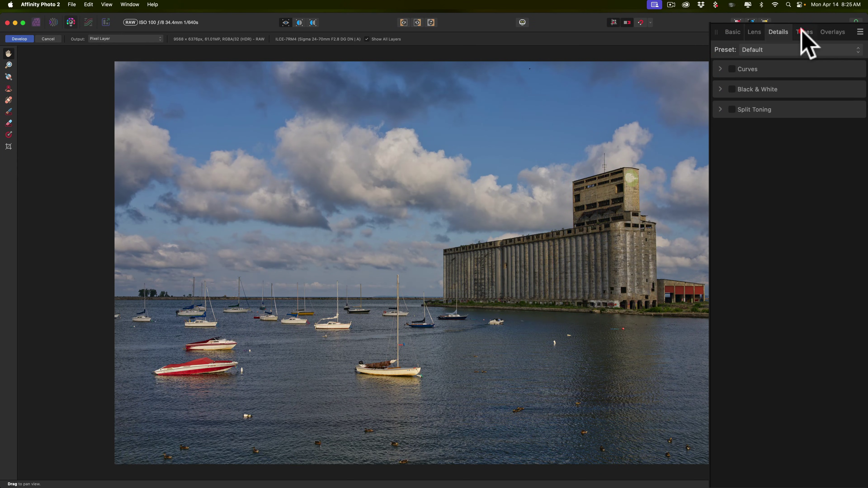
click(719, 70)
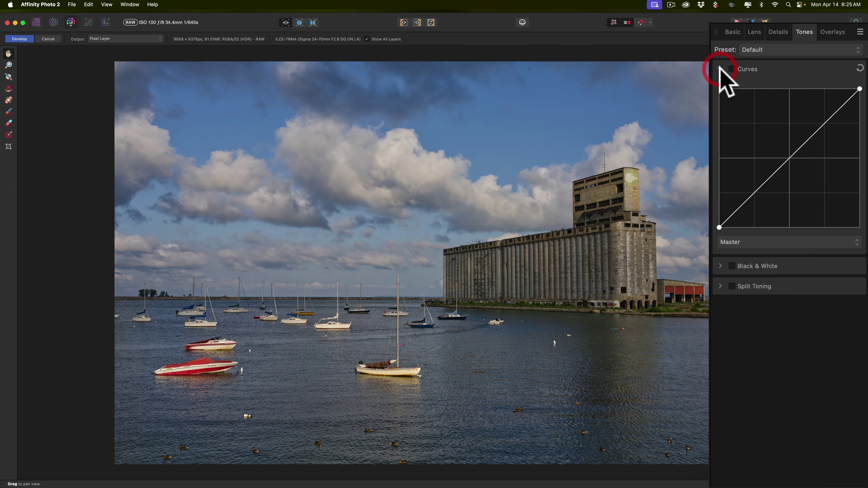
click(720, 69)
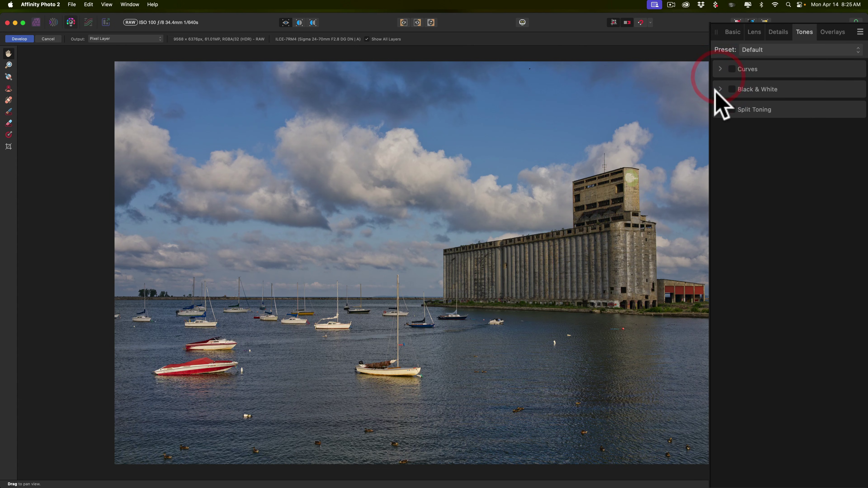
click(719, 89)
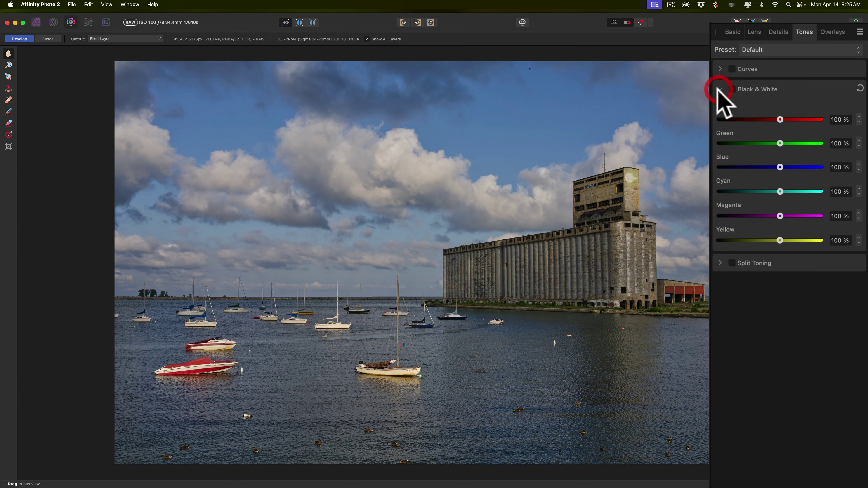
click(732, 89)
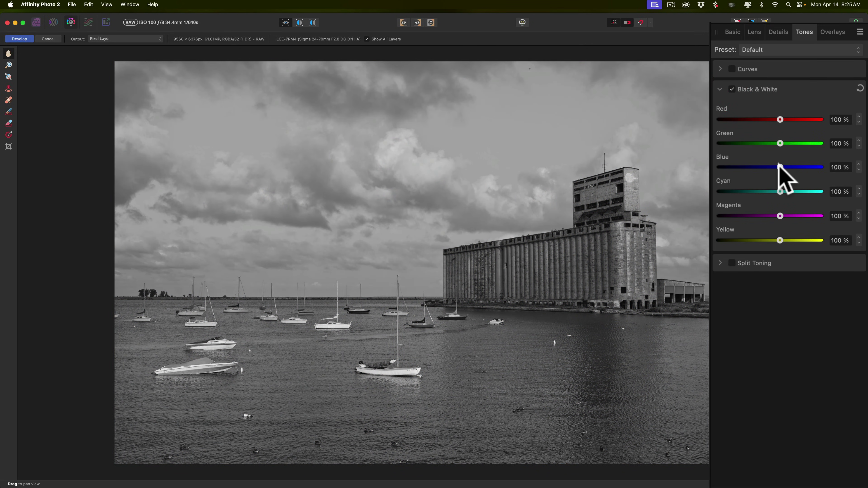
drag(779, 166, 749, 167)
click(731, 90)
click(731, 89)
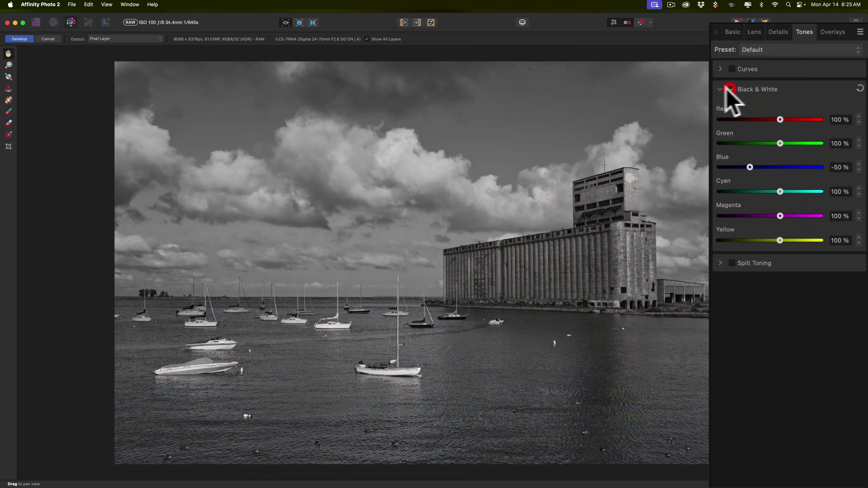
click(730, 90)
click(719, 89)
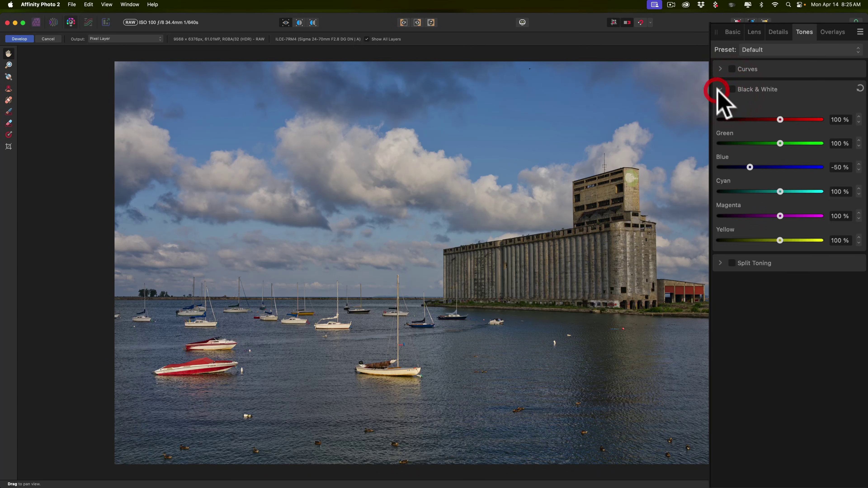
mouse_move(749, 167)
mouse_down()
mouse_move(809, 167)
mouse_move(762, 161)
mouse_up()
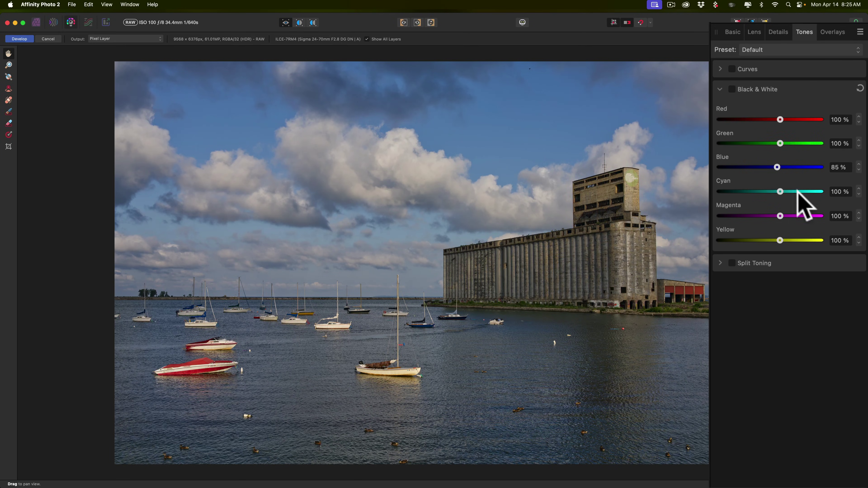
double_click(777, 167)
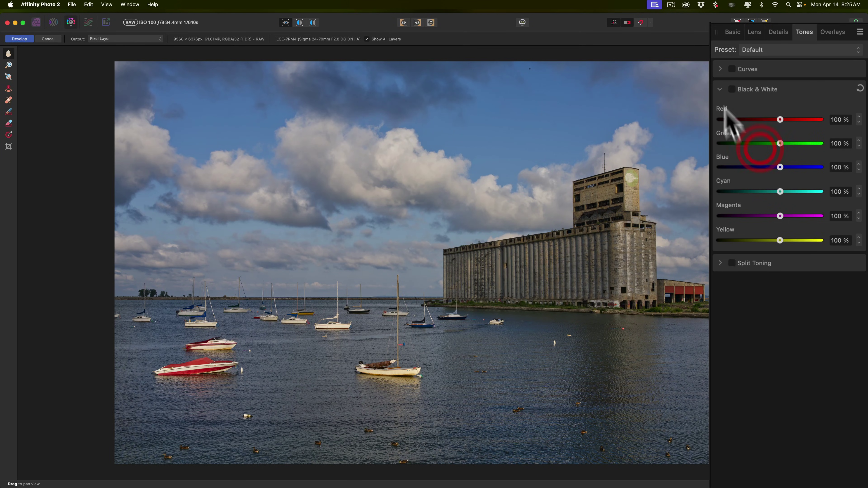
click(720, 89)
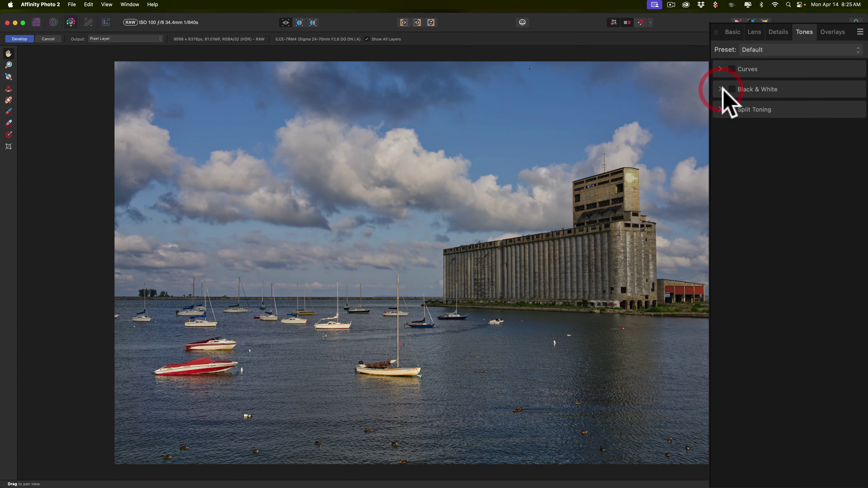
click(720, 109)
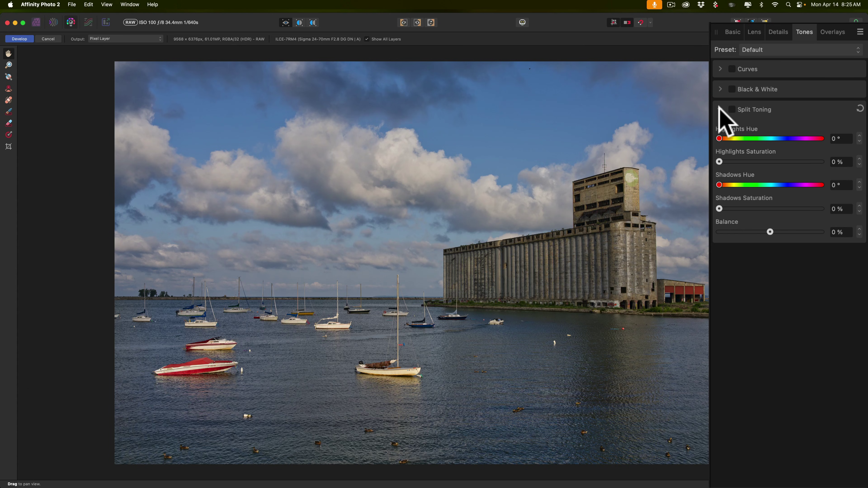
click(719, 109)
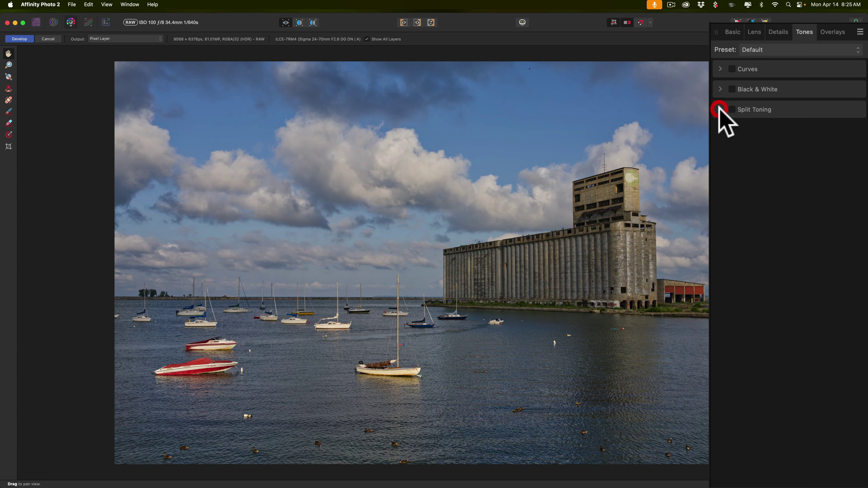
Add a linear gradient overlay running from the sky down to the harbor
click(833, 33)
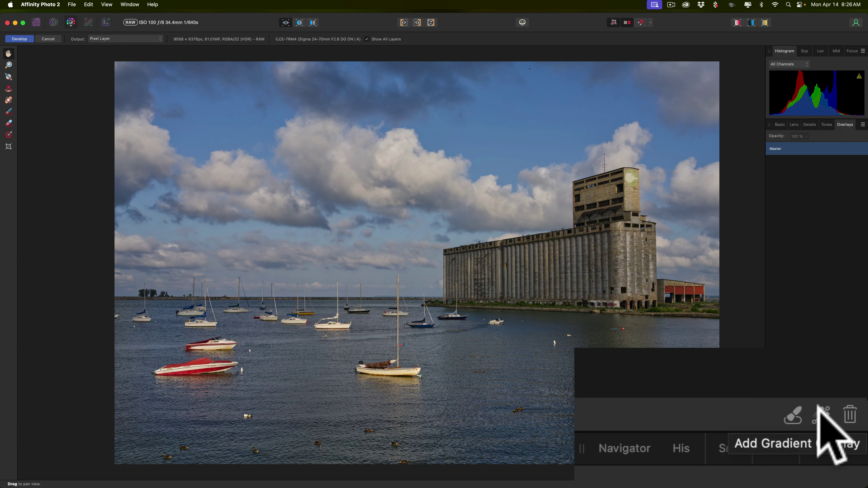
click(822, 412)
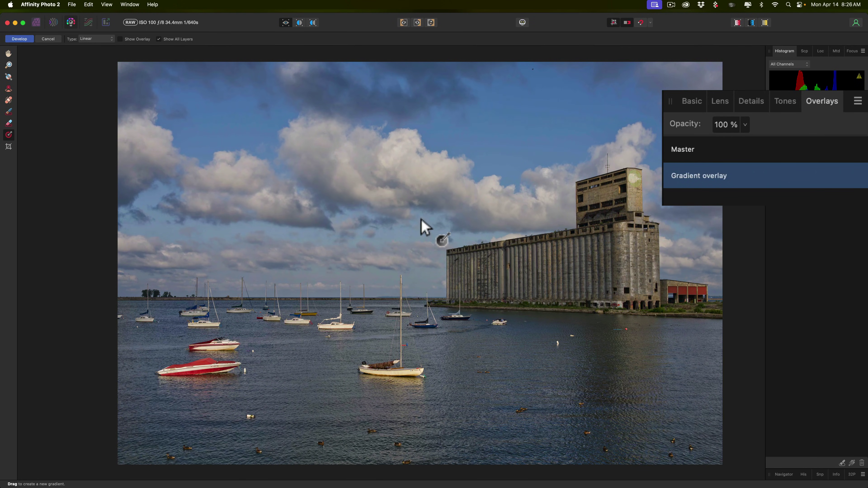
drag(421, 219, 422, 336)
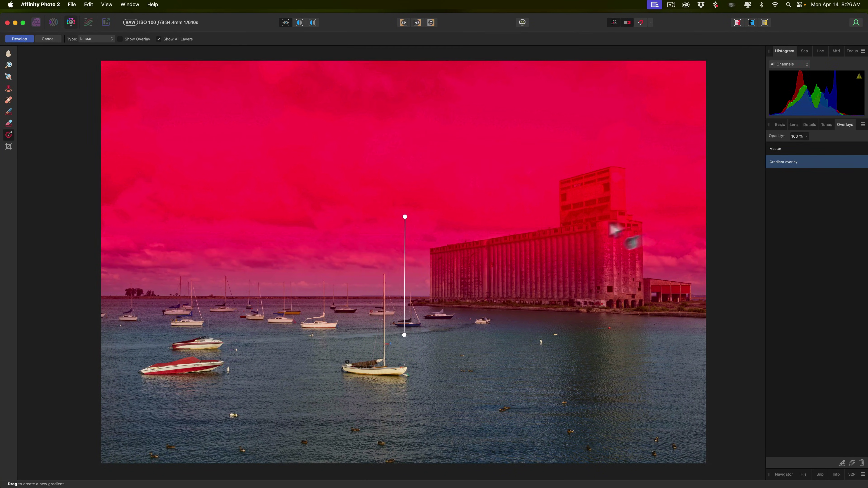
Give the gradient area exposure 0.118 and 10% contrast
click(779, 124)
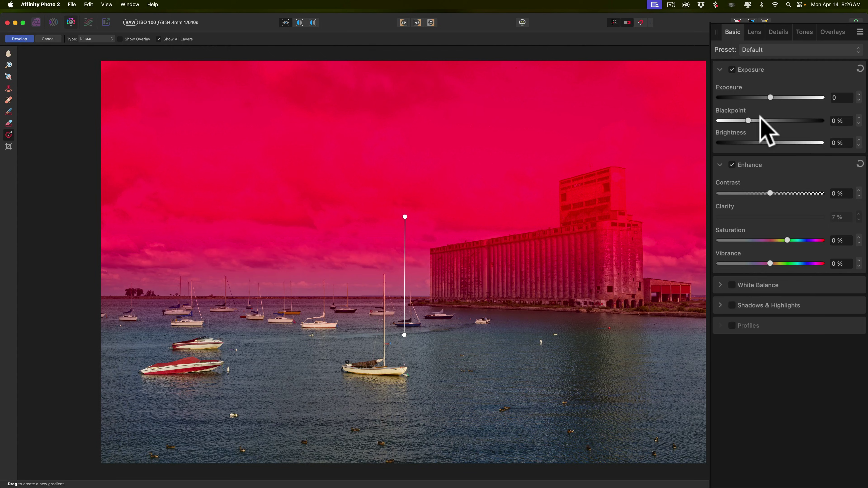
mouse_move(770, 97)
mouse_down()
mouse_move(792, 98)
mouse_move(761, 97)
mouse_move(769, 98)
mouse_up()
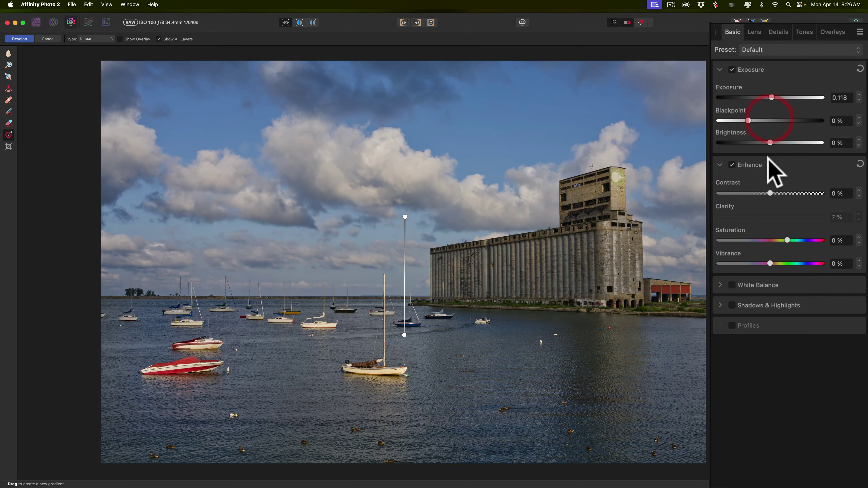
drag(770, 194, 780, 188)
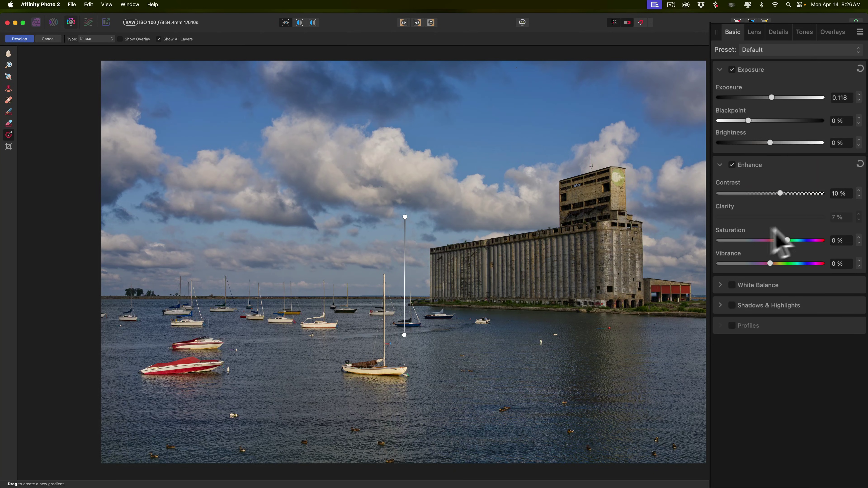
click(824, 32)
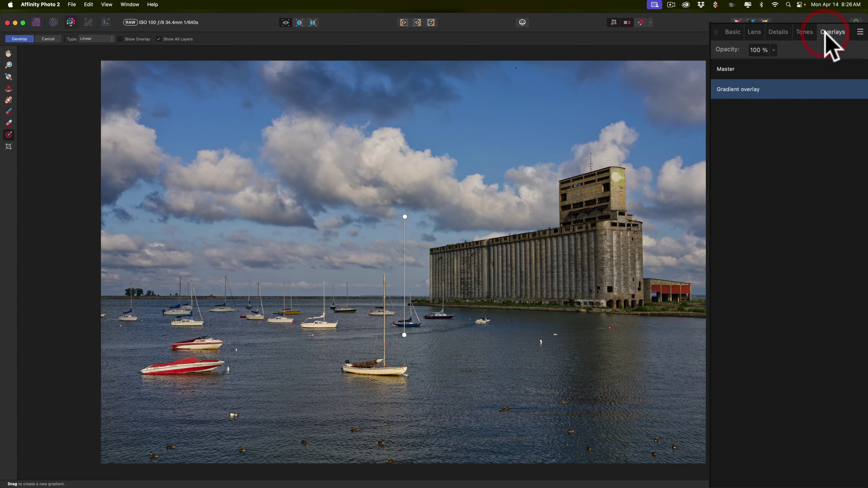
click(727, 69)
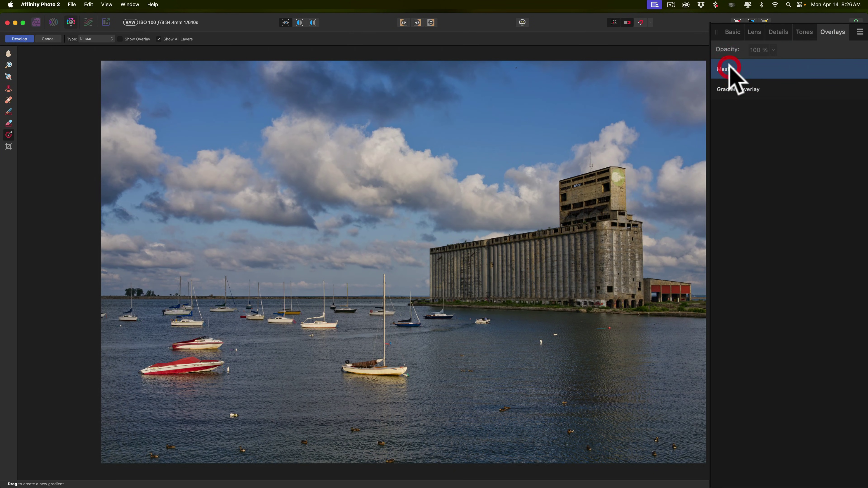
Zoom in on the clouds to 100% to inspect their detail
click(732, 32)
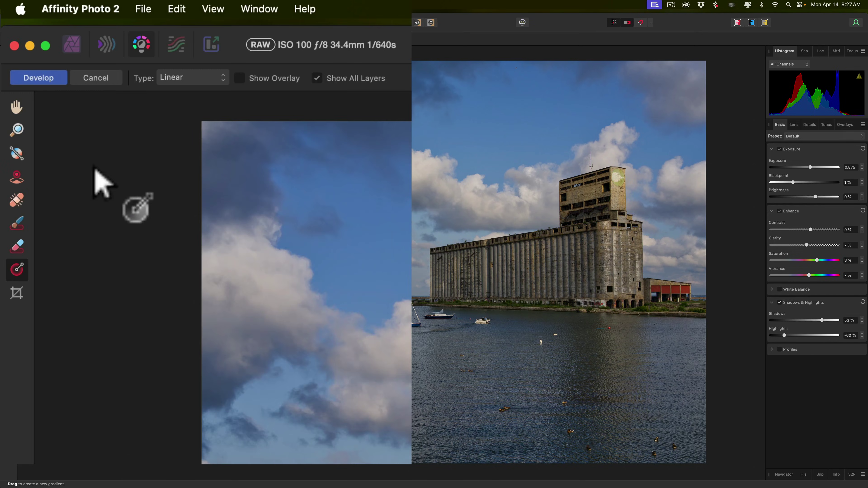
click(13, 109)
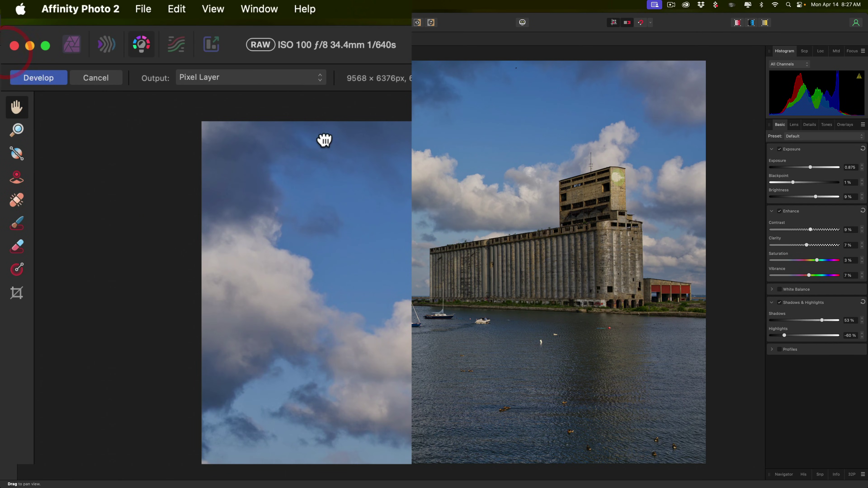
mouse_move(324, 138)
mouse_down()
mouse_move(281, 139)
mouse_move(322, 140)
mouse_up()
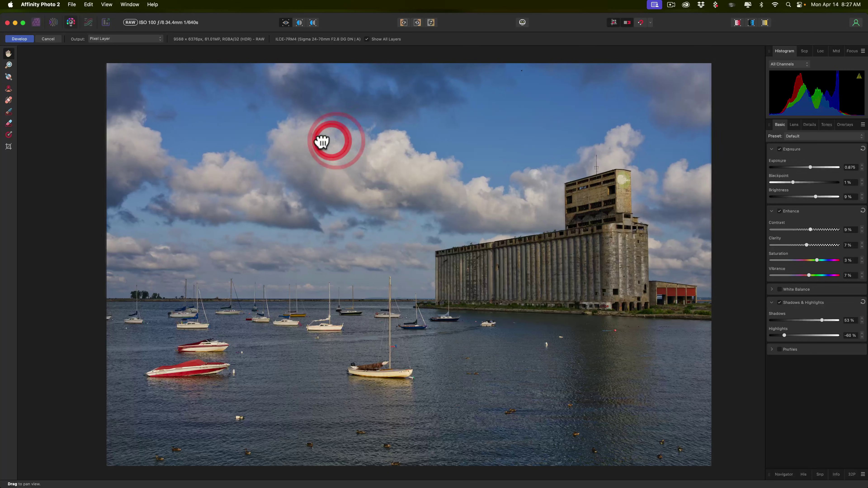
click(8, 65)
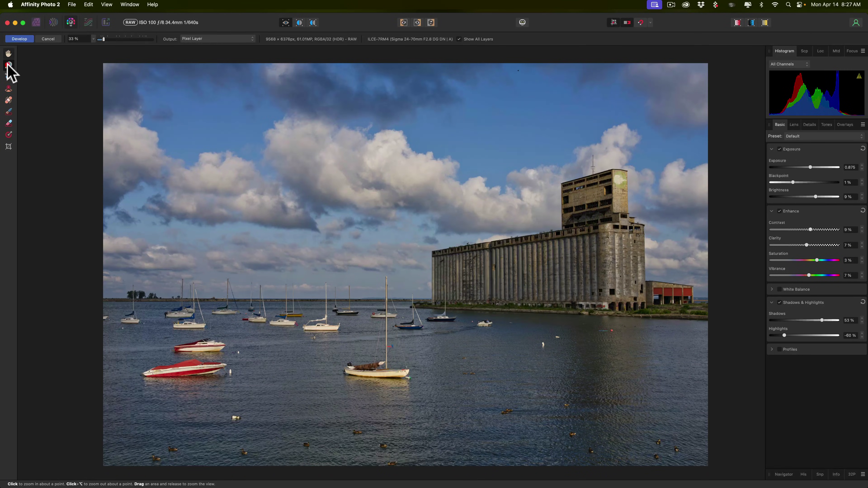
click(336, 145)
click(337, 146)
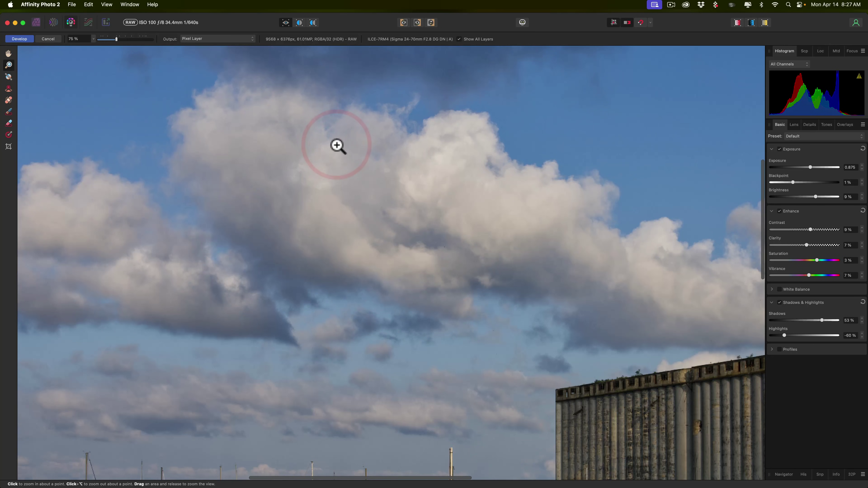
click(337, 146)
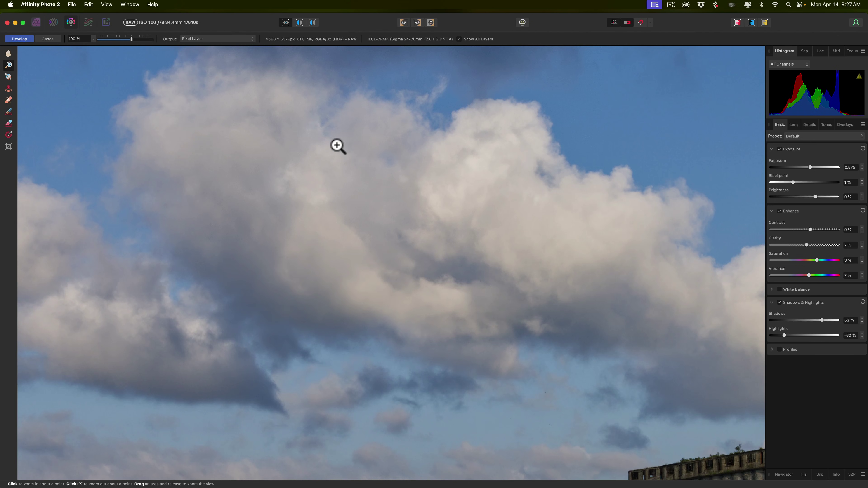
Switch between fit-to-view and zoomed views with ⌘0, ⌘+ and ⌘−, ending fitted
key(super+0)
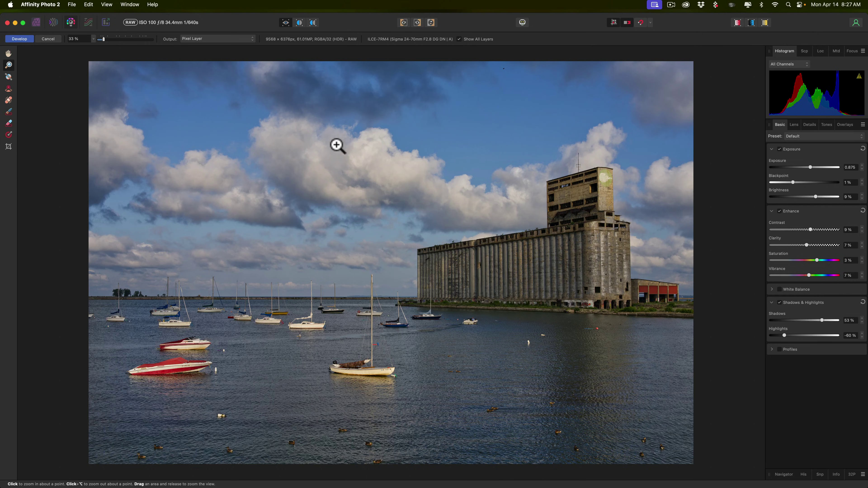
key(super+plus)
key(super+plus)
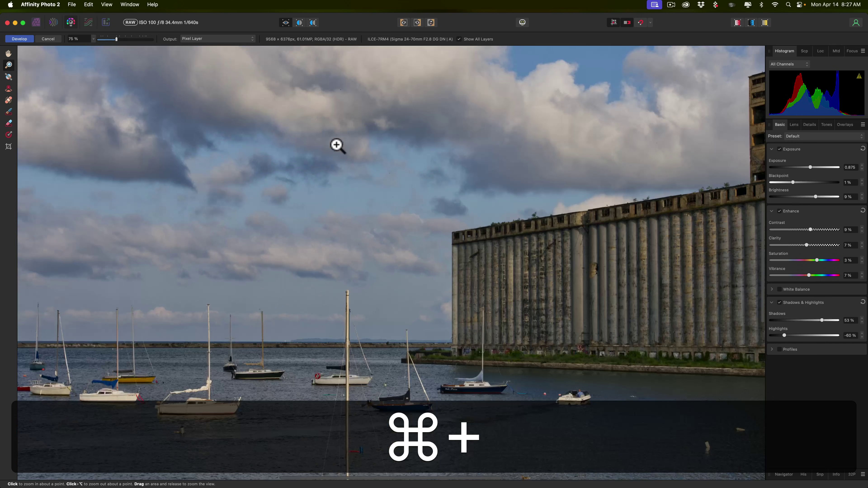
key(super+minus)
key(super+minus)
key(super+minus)
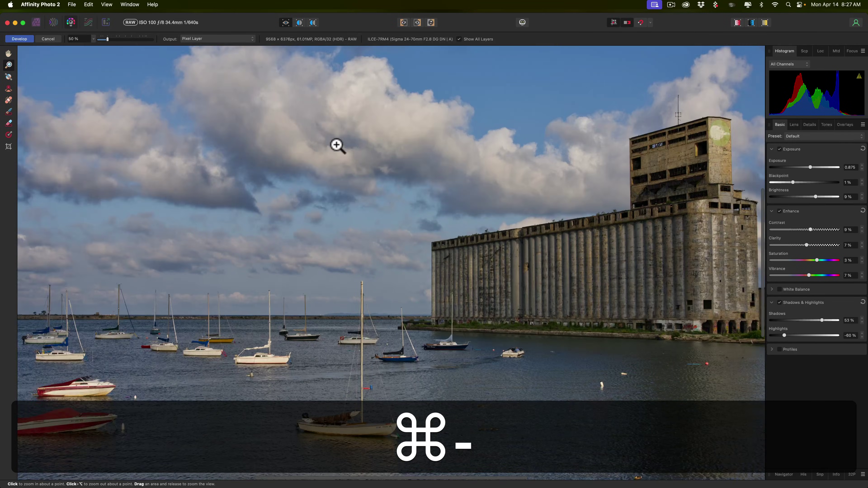
key(super+0)
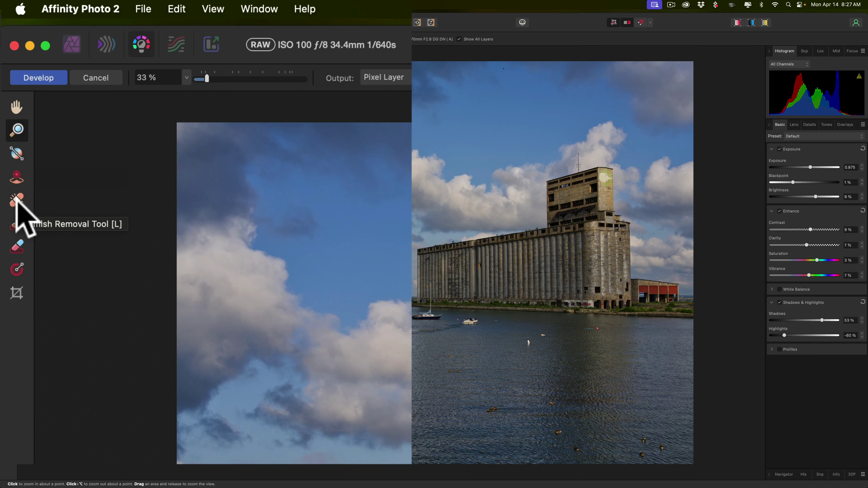
Set the Blemish Removal brush to 98 px and paint the bird speck out of the sky above the silo
click(16, 200)
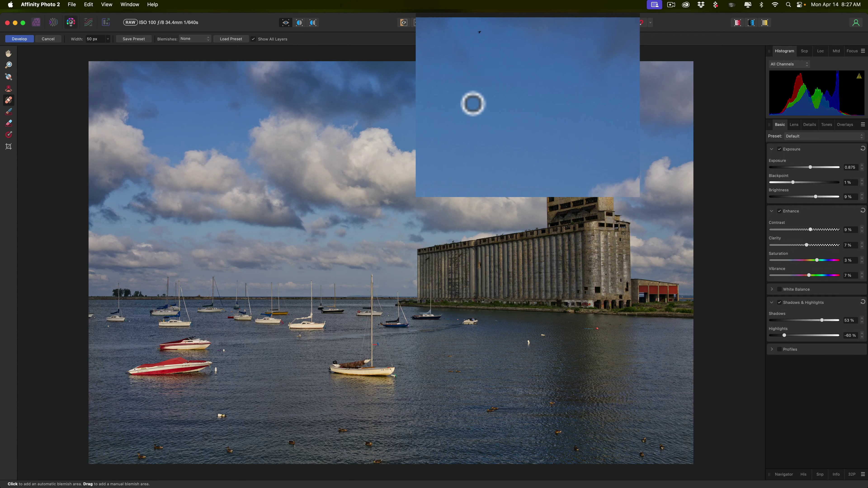
key(bracketright)
key(bracketright)
key(bracketright)
key(bracketright)
key(bracketright)
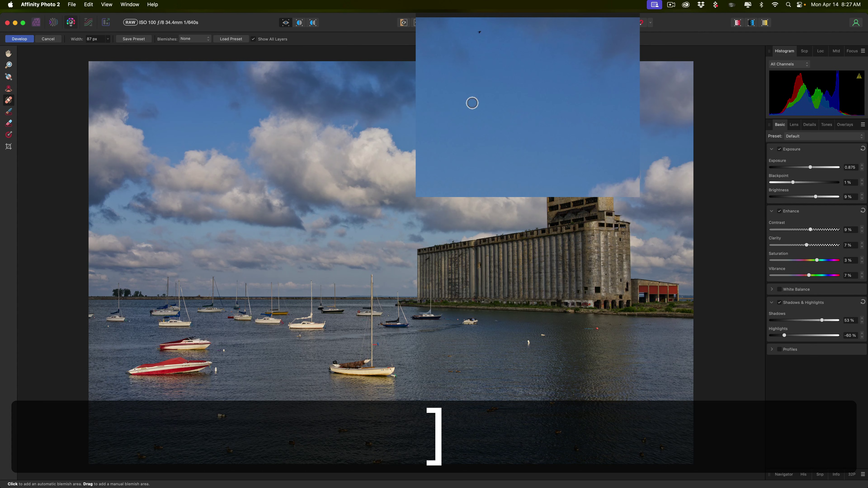
key(bracketleft)
key(bracketright)
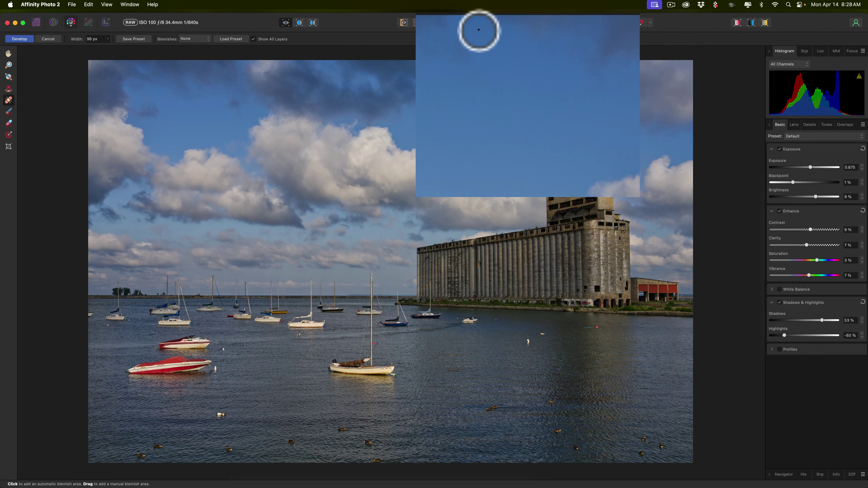
mouse_move(478, 30)
mouse_down()
mouse_move(517, 73)
mouse_move(537, 78)
mouse_move(509, 81)
mouse_move(517, 76)
mouse_up()
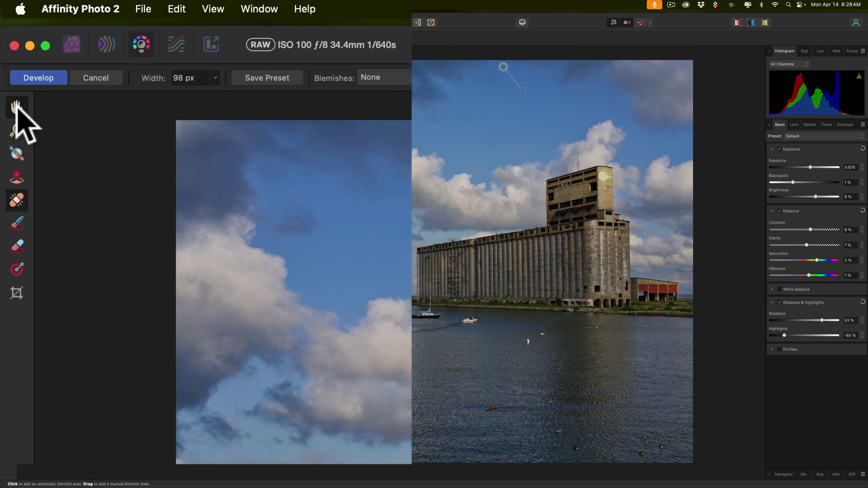
Switch to the Hand tool and keep the develop output set to Pixel Layer
click(17, 109)
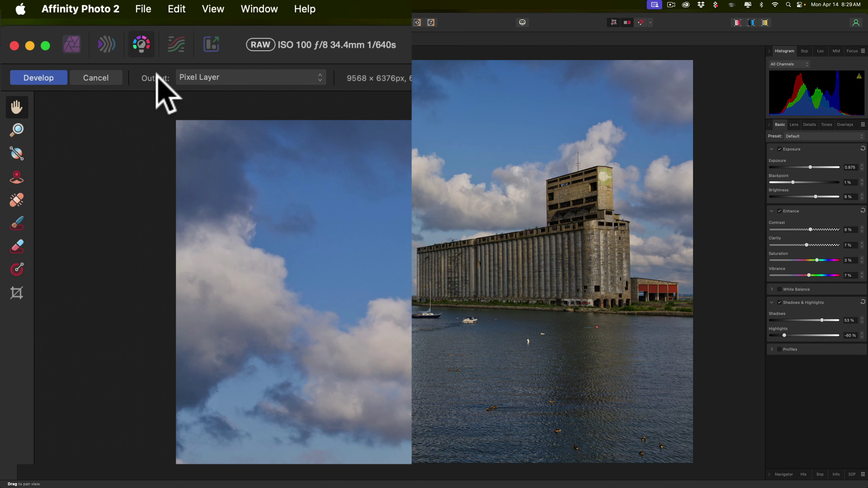
click(248, 72)
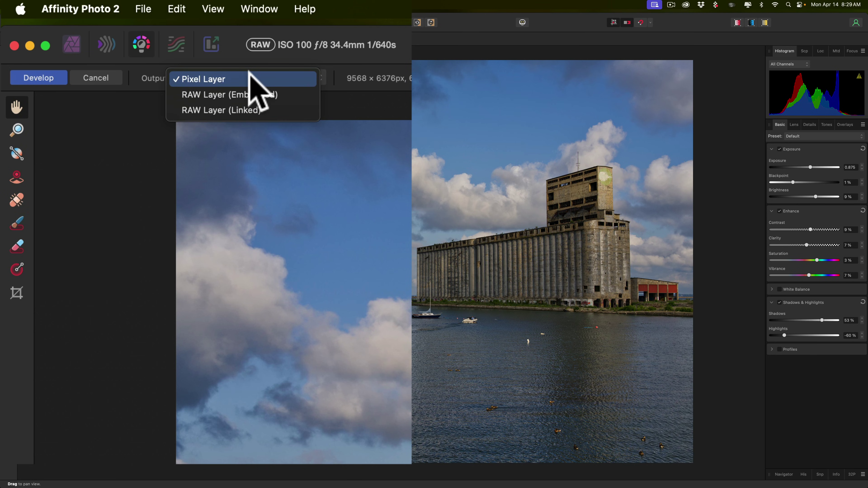
click(249, 73)
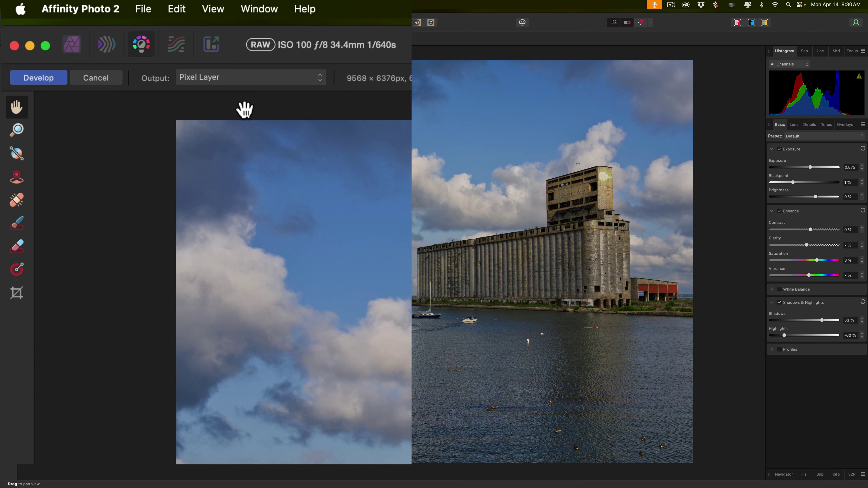
Show the Develop Output list with Pixel Layer, RAW Layer (Embedded) and RAW Layer (Linked)
click(314, 80)
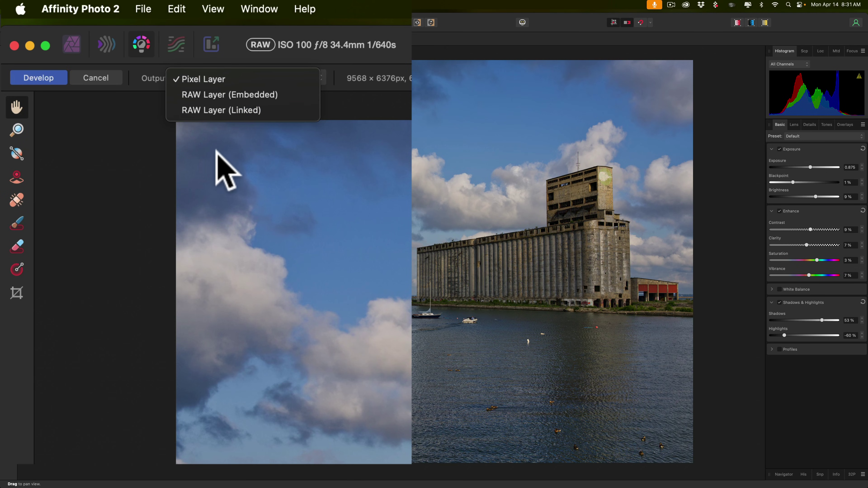
Set develop output to RAW Layer (Embedded), then dismiss the still-developing warning from an attempted close
click(220, 94)
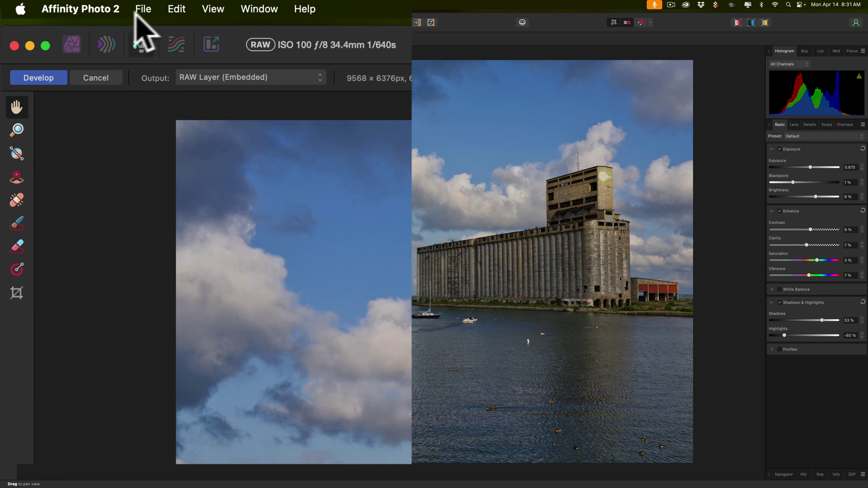
click(141, 11)
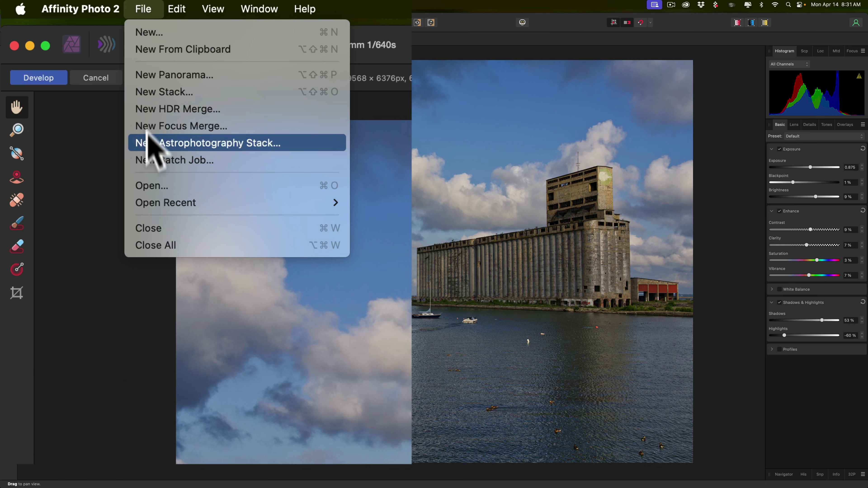
click(175, 233)
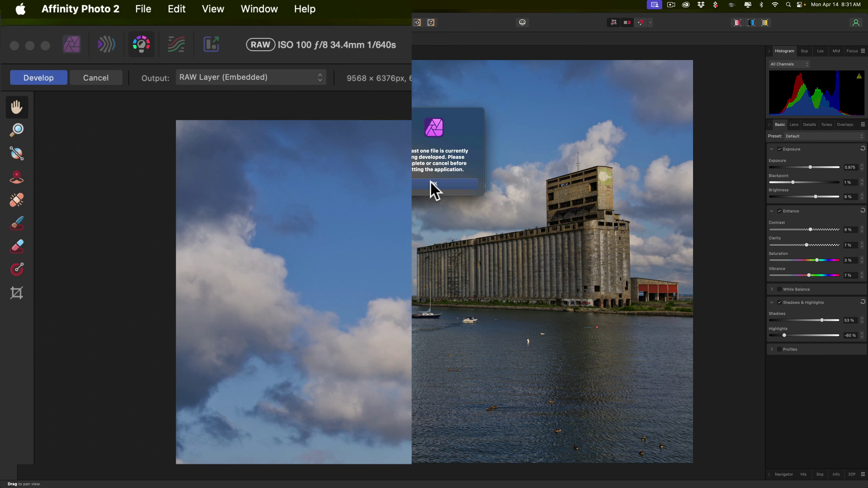
click(433, 184)
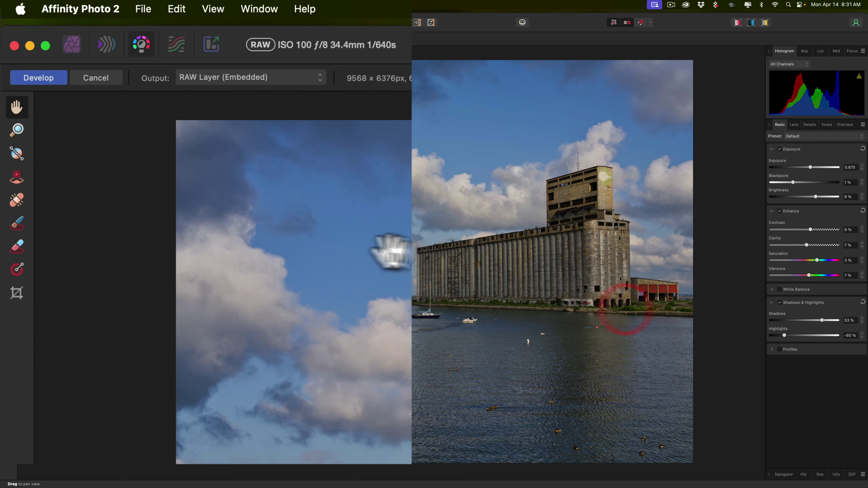
Commit the harbor RAW development so it becomes a single _DSC2785.ARW layer in the Photo persona
click(39, 77)
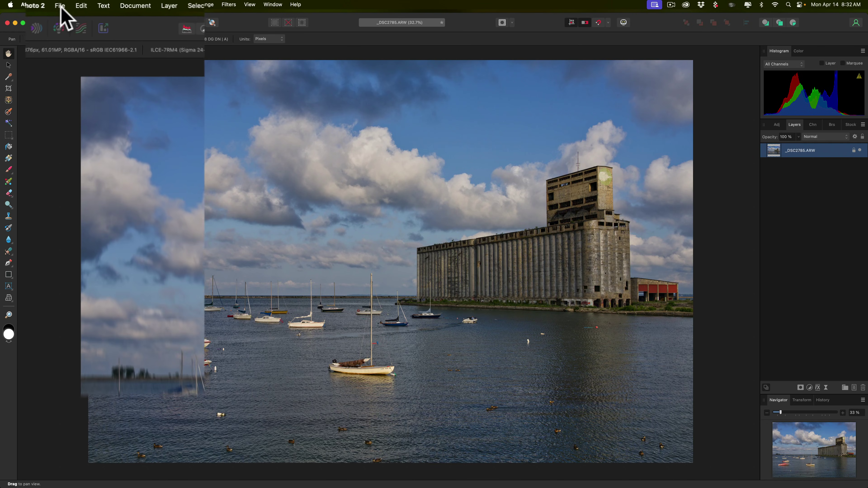
click(60, 6)
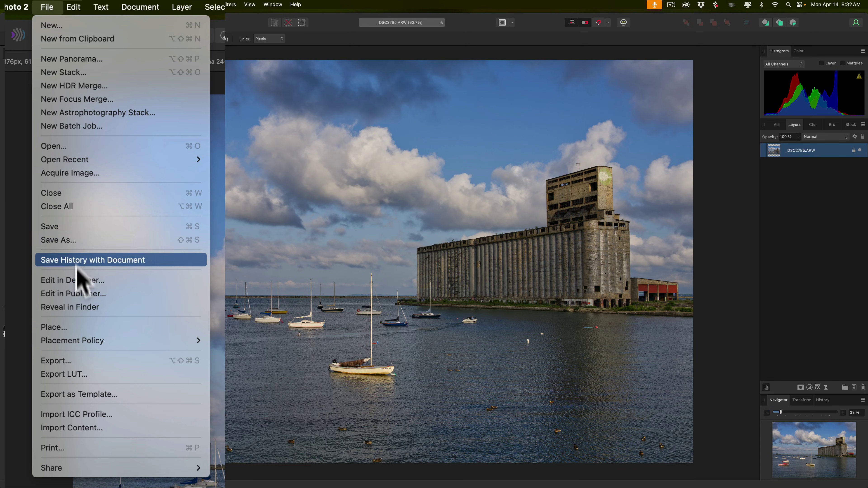
Cancel the Export settings and bring up the Save dialog for _DSC2785.afphoto on the Desktop
click(84, 361)
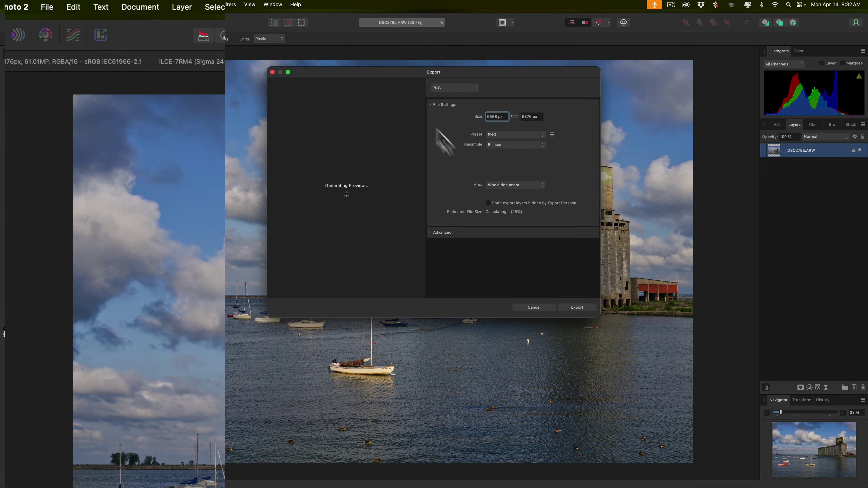
click(534, 307)
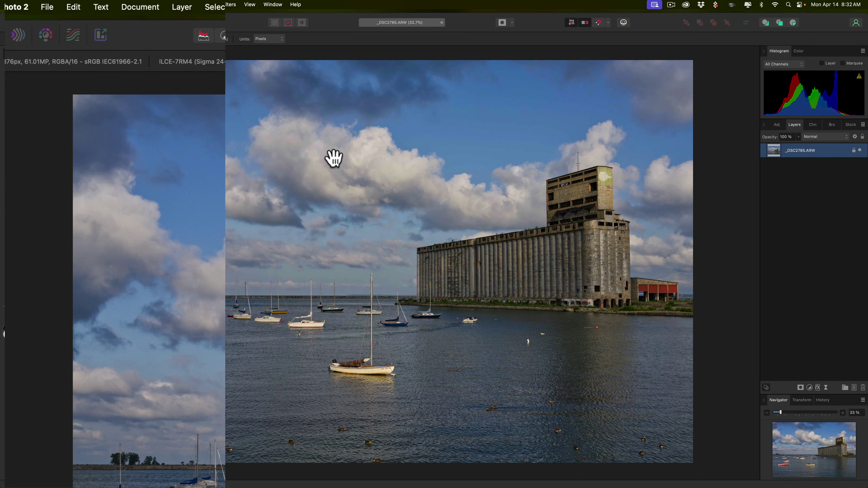
click(46, 6)
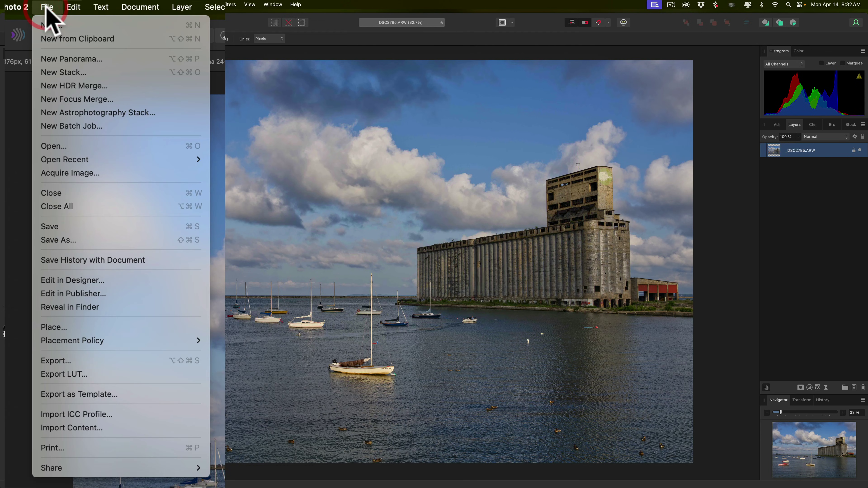
click(73, 226)
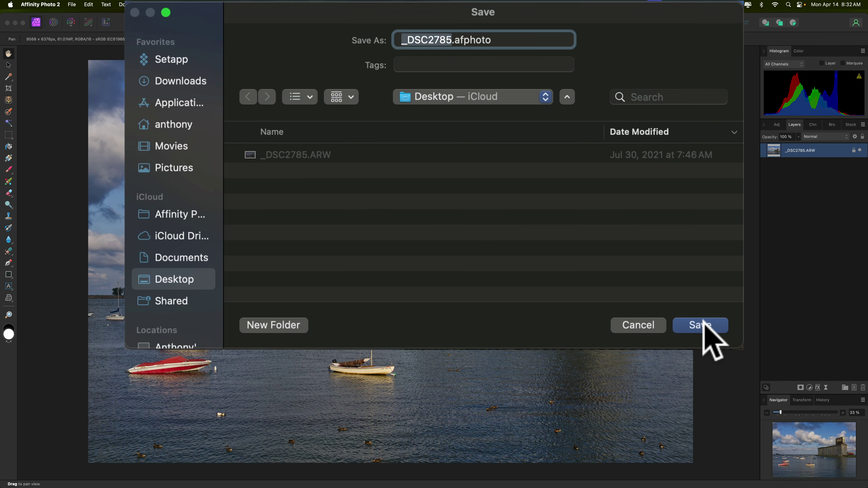
Confirm the save to the iCloud Desktop, then close _DSC2785.afphoto and quit Affinity Photo 2
click(703, 326)
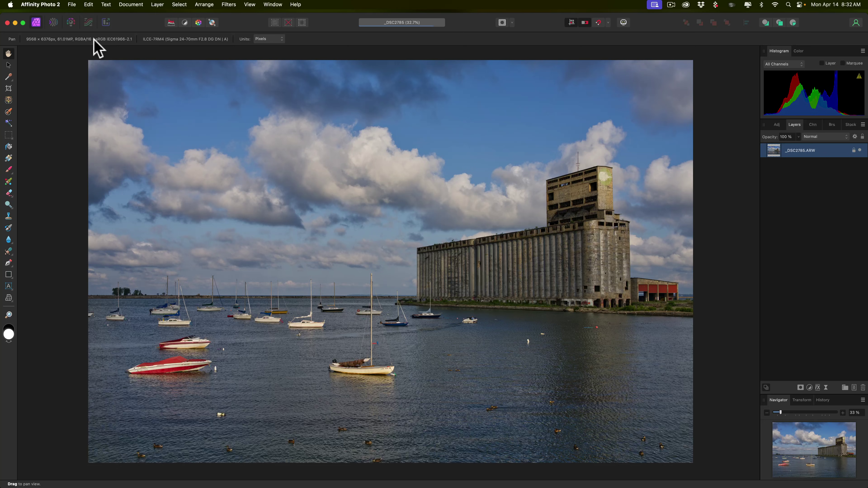
click(56, 4)
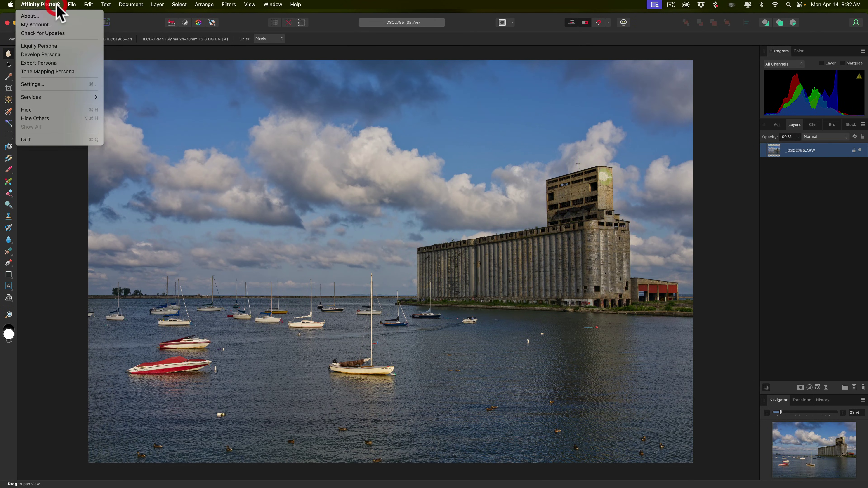
mouse_move(70, 7)
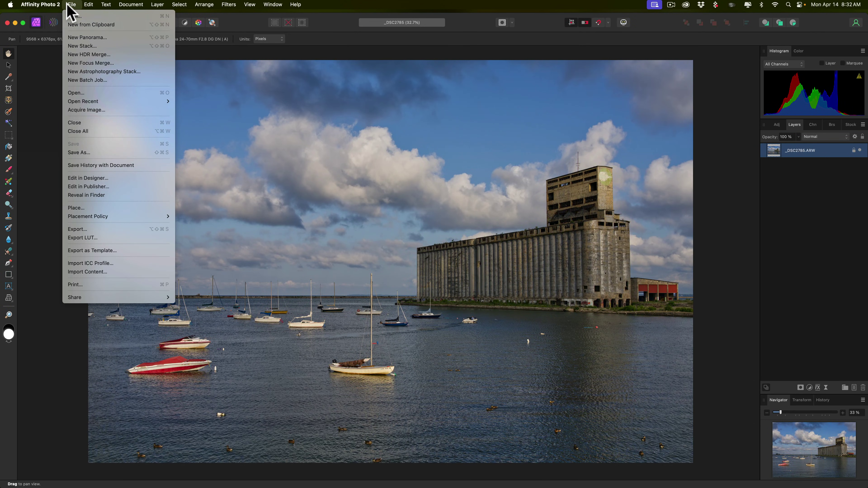
click(77, 123)
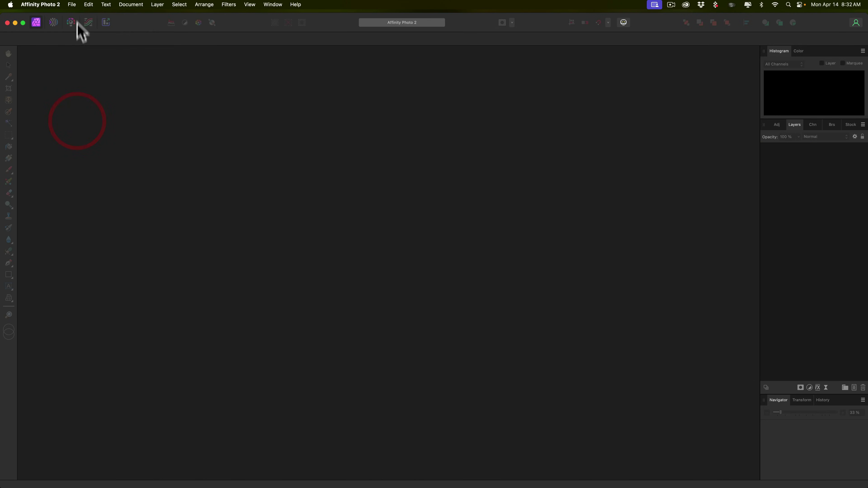
click(52, 4)
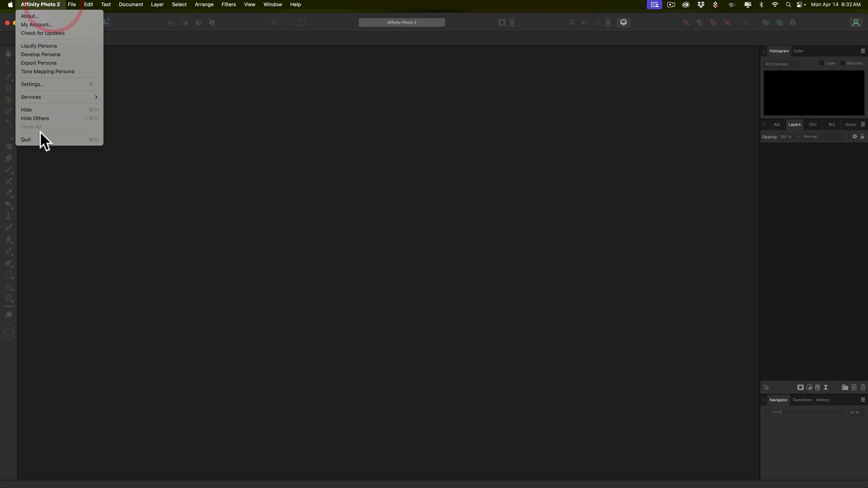
click(39, 139)
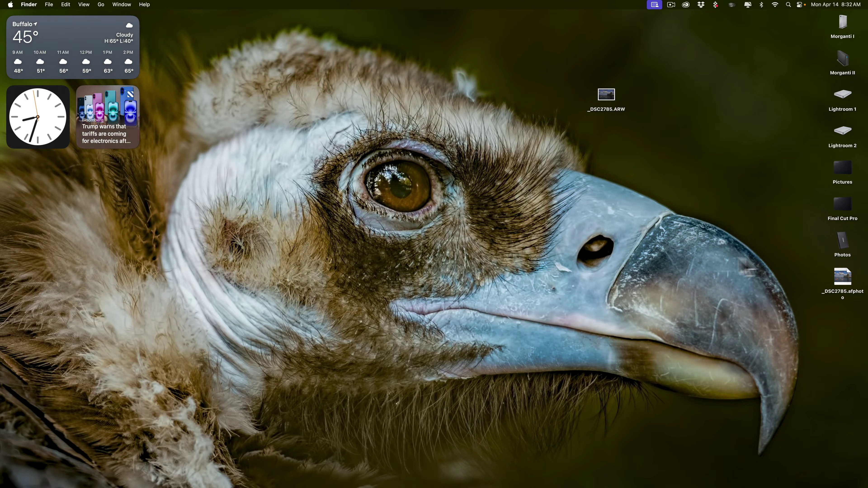
Place _DSC2785.afphoto beside _DSC2785.ARW, select both and show Get Info (531.6 MB vs 123 MB)
drag(843, 277, 664, 92)
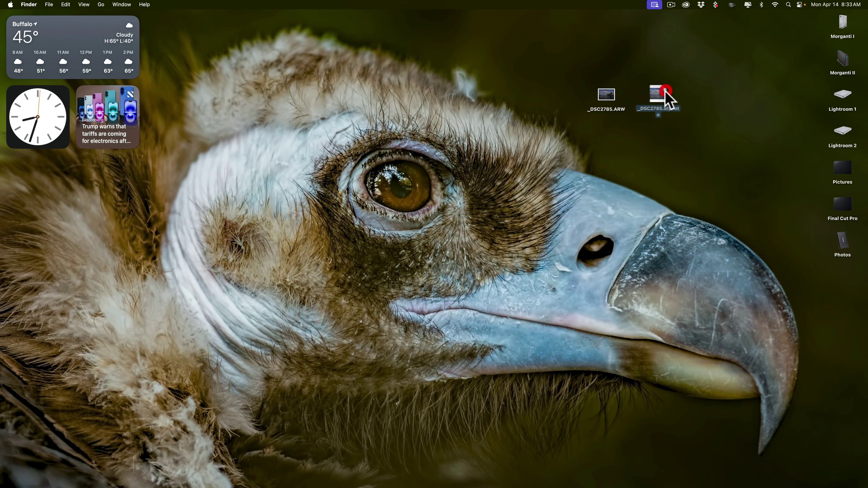
click(606, 101)
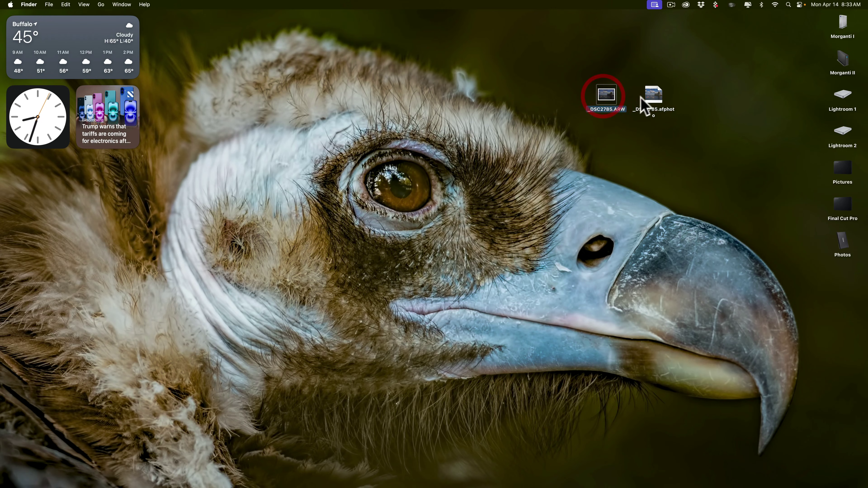
super+click(652, 96)
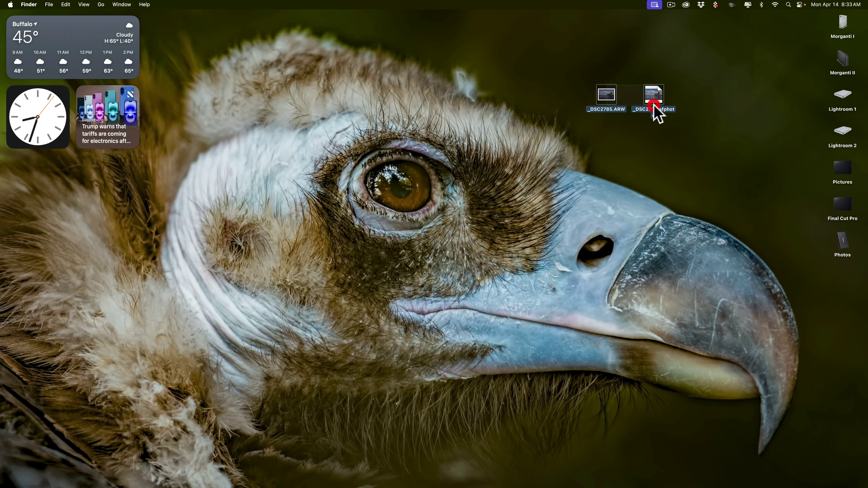
key(super+i)
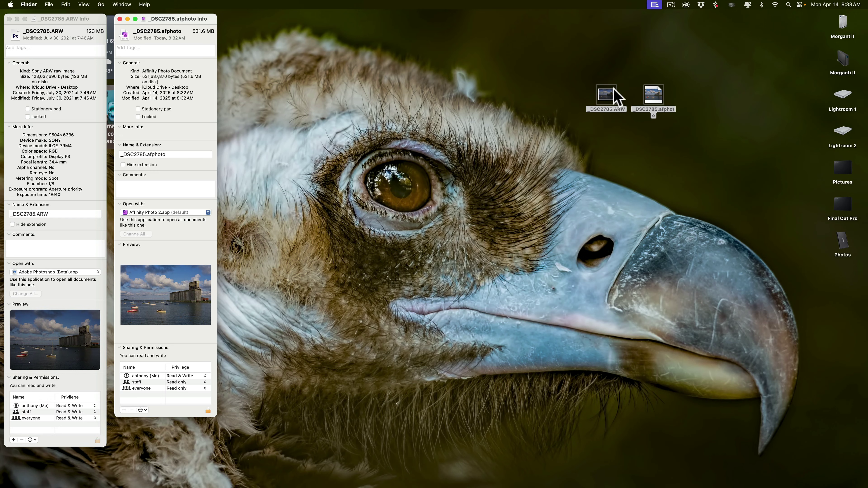
Close the Info windows for _DSC2785.afphoto and _DSC2785.ARW
click(120, 19)
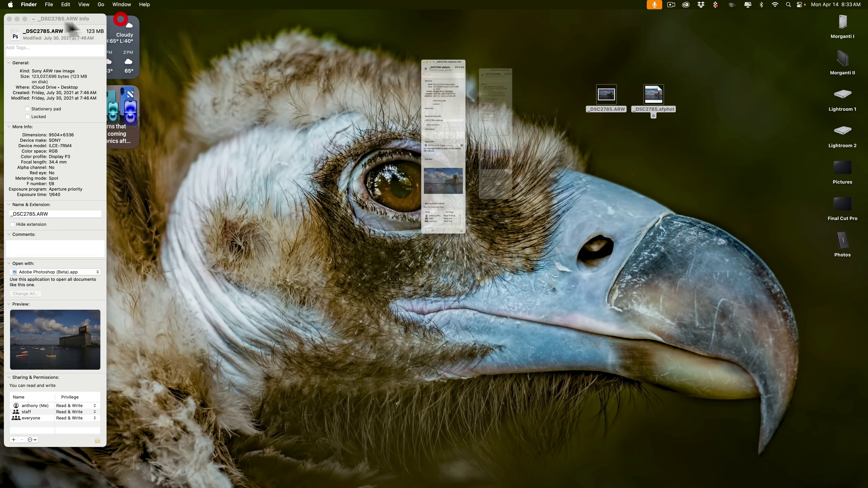
click(10, 19)
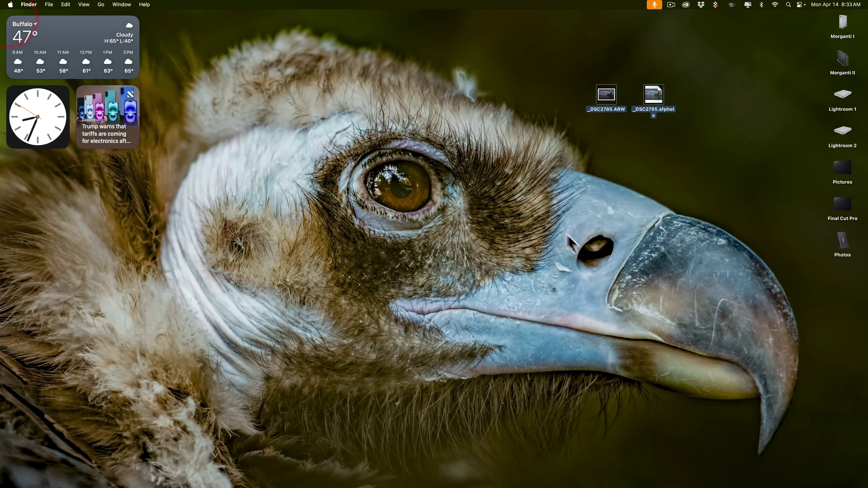